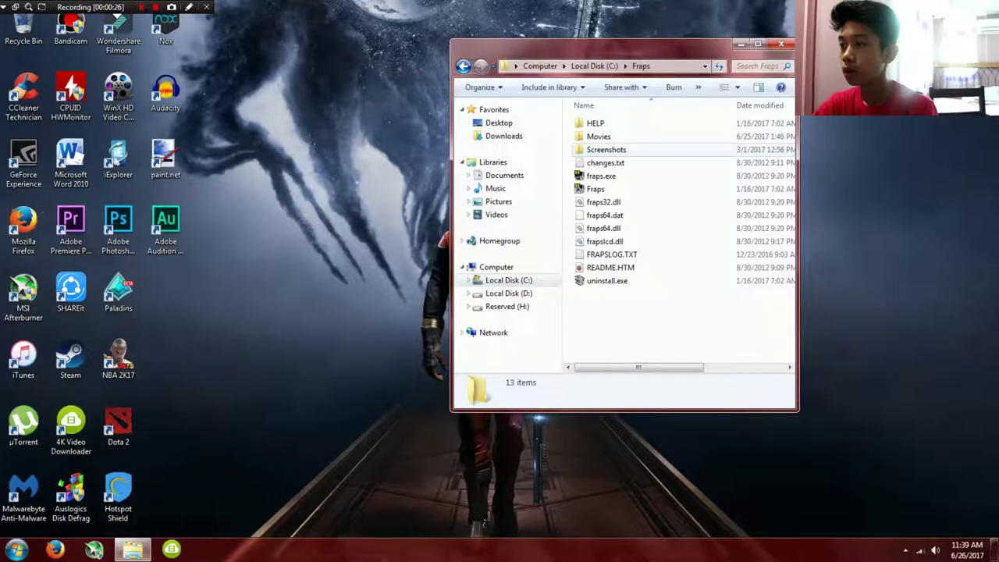
- Place the recorded NBA 2K14 MP4 video on the desktop and close the folder window
double_click(602, 136)
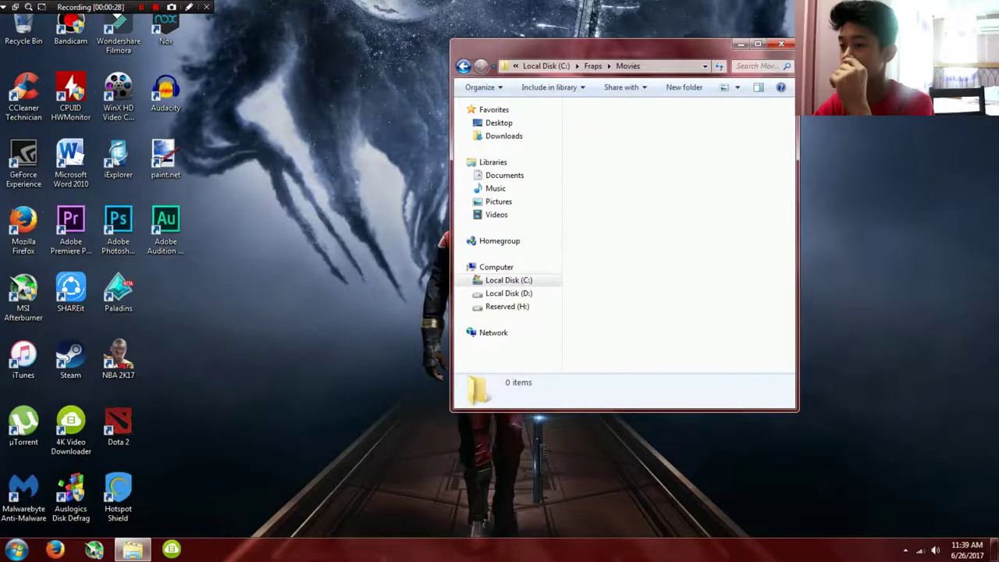
scroll(676, 234, down, 3)
scroll(675, 320, down, 10)
drag(674, 312, 450, 106)
click(781, 45)
click(516, 180)
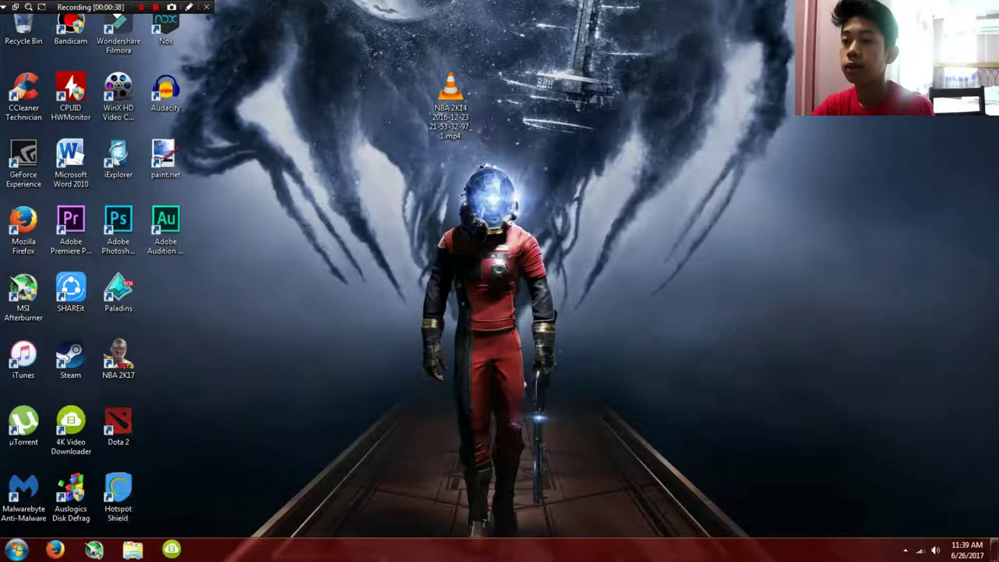
- Move the NBA 2K14 video icon higher up on the desktop
click(71, 227)
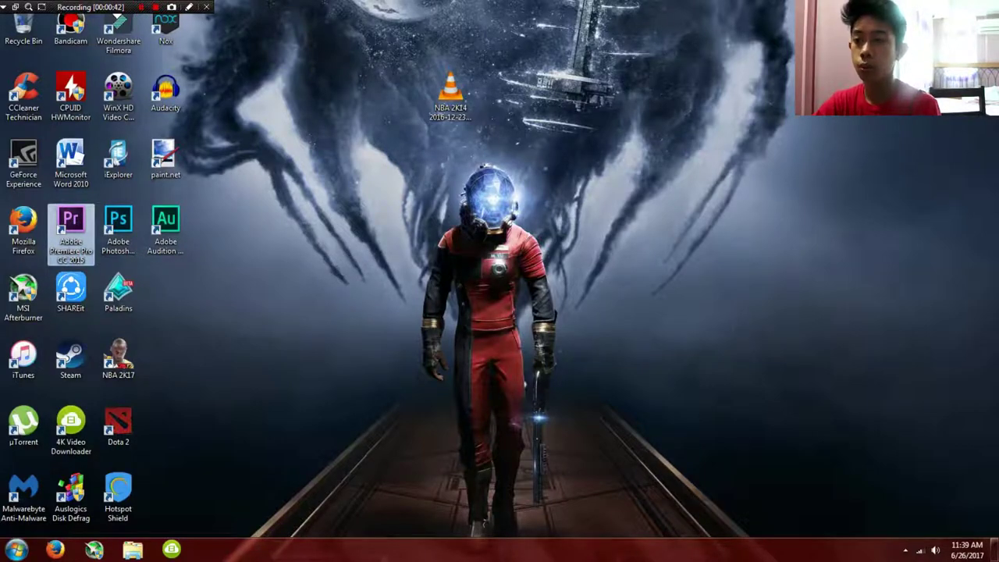
click(297, 250)
drag(450, 88, 355, 20)
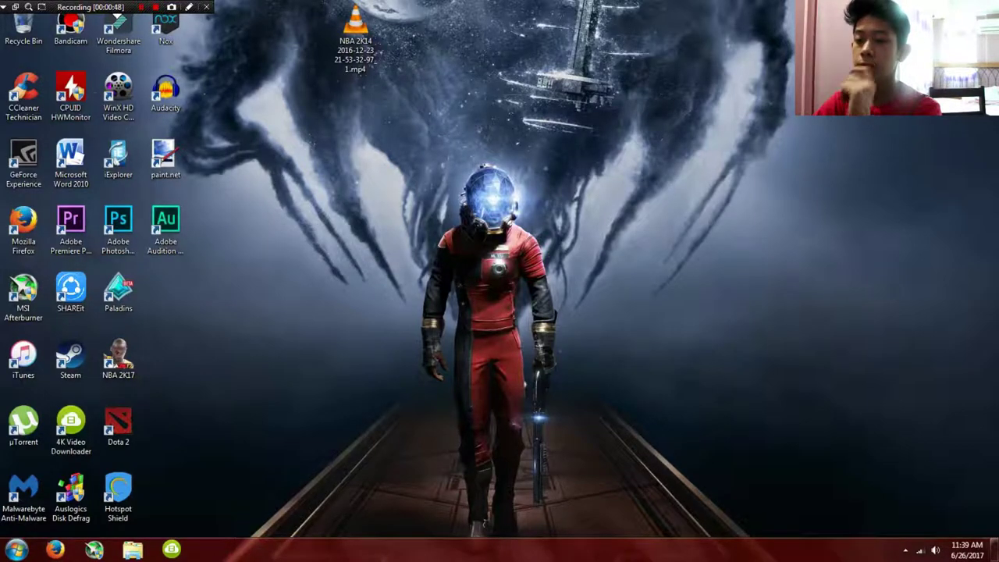
- Move "We Are One - Vexento (No Copyright Music).mp3" from the Documents library's ProbableTech\Audios folder to the desktop and close the folder window
click(16, 551)
click(189, 339)
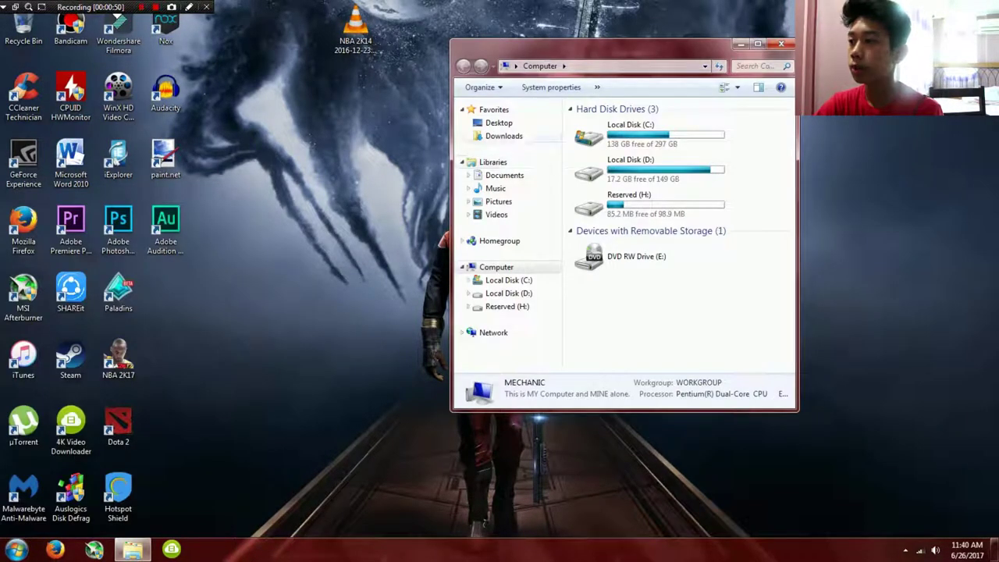
click(504, 136)
click(505, 175)
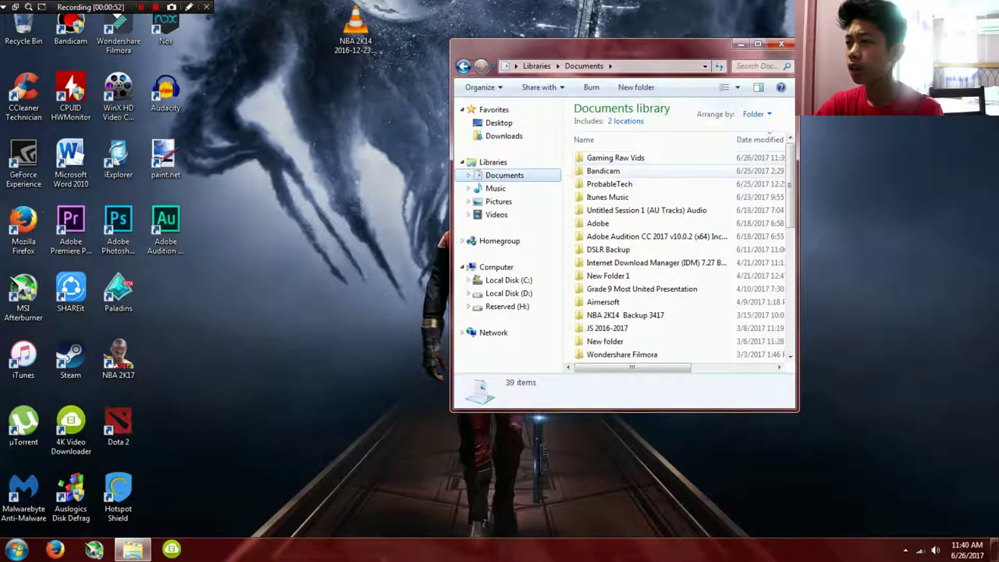
double_click(609, 183)
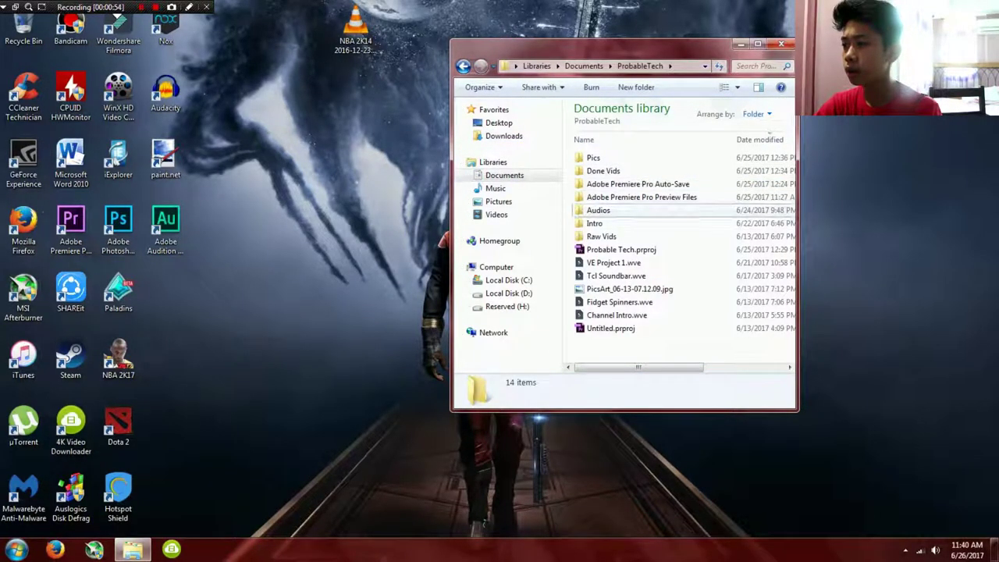
double_click(598, 210)
drag(617, 158, 356, 105)
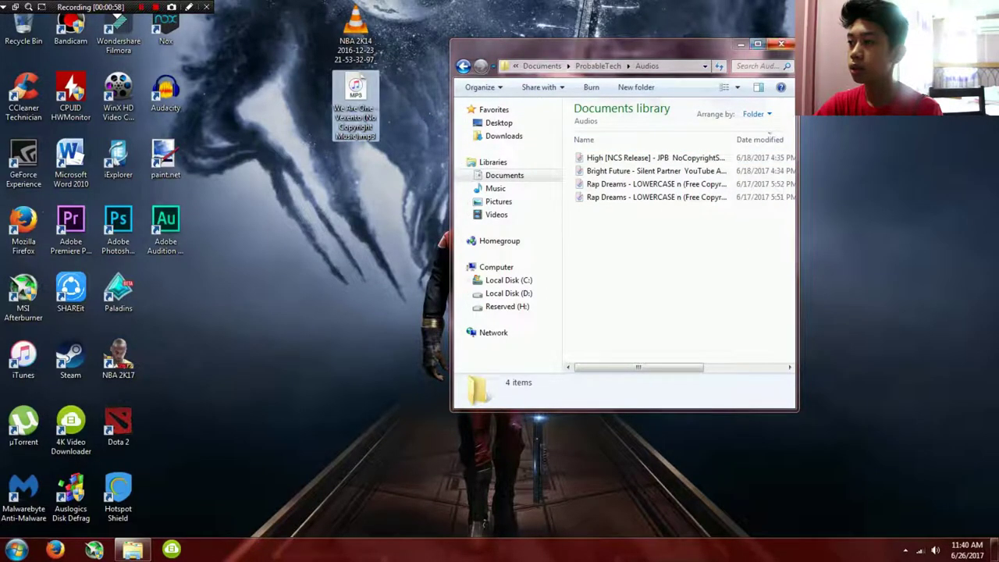
click(781, 44)
right_click(357, 107)
key(Escape)
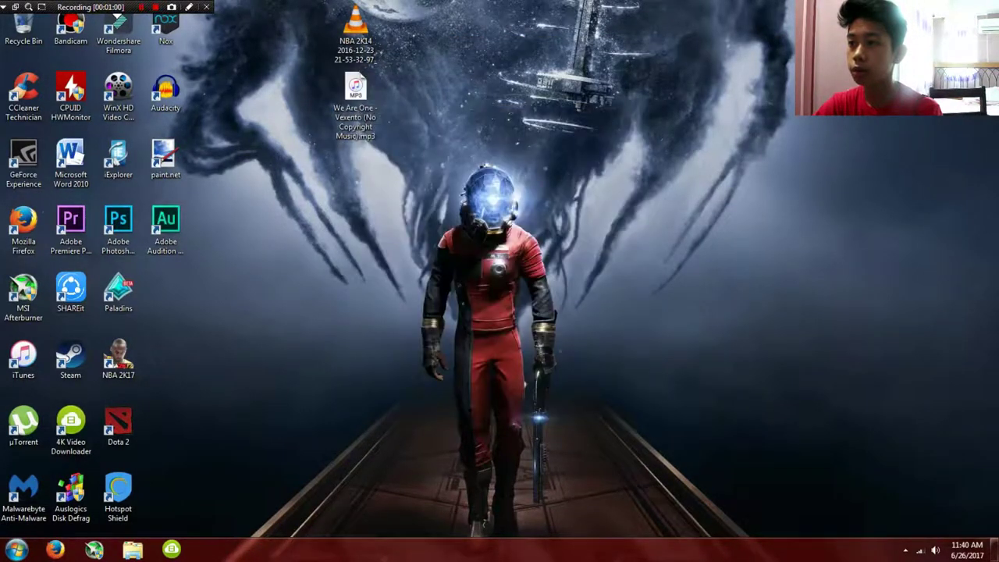
click(484, 234)
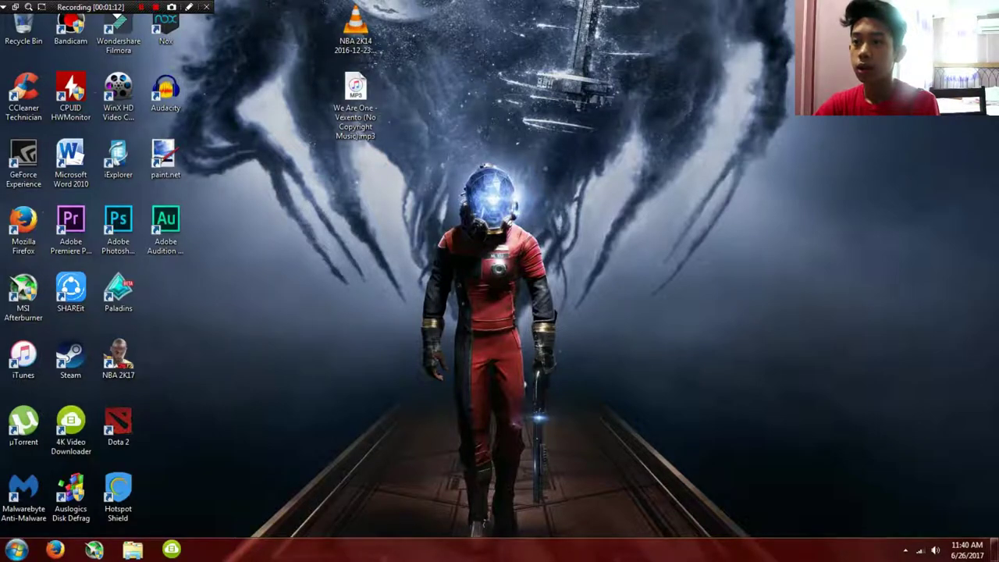
click(165, 93)
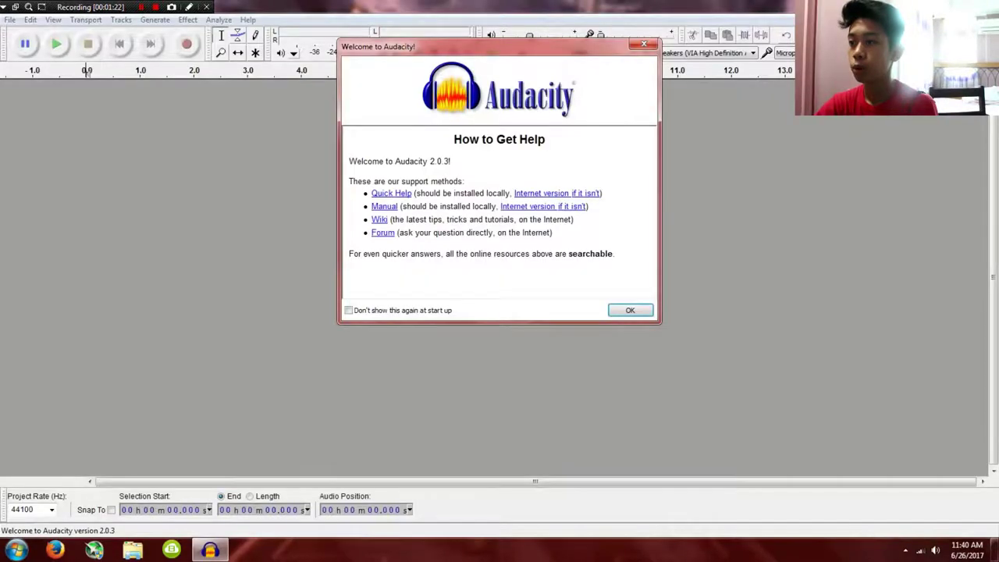
click(631, 310)
click(959, 6)
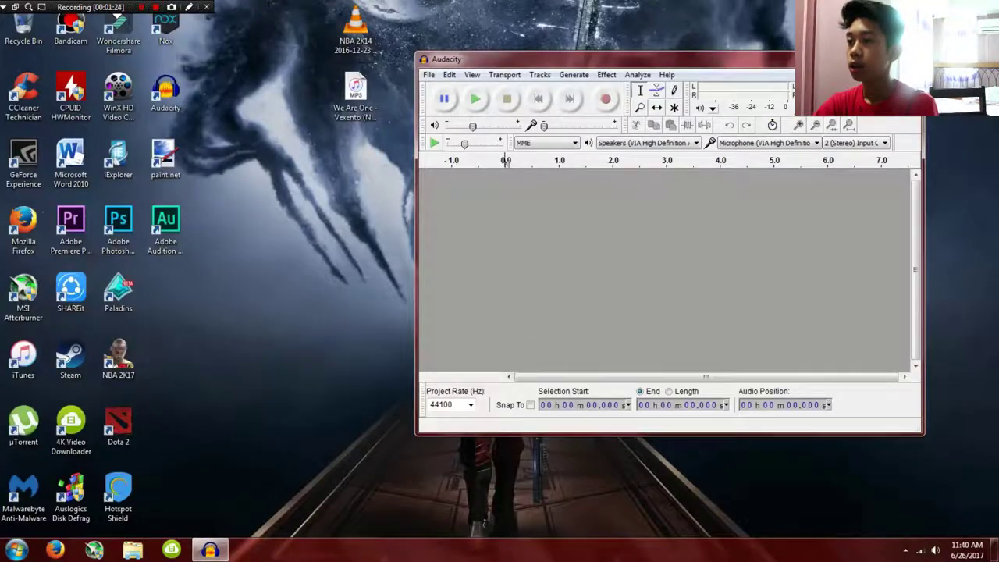
click(907, 57)
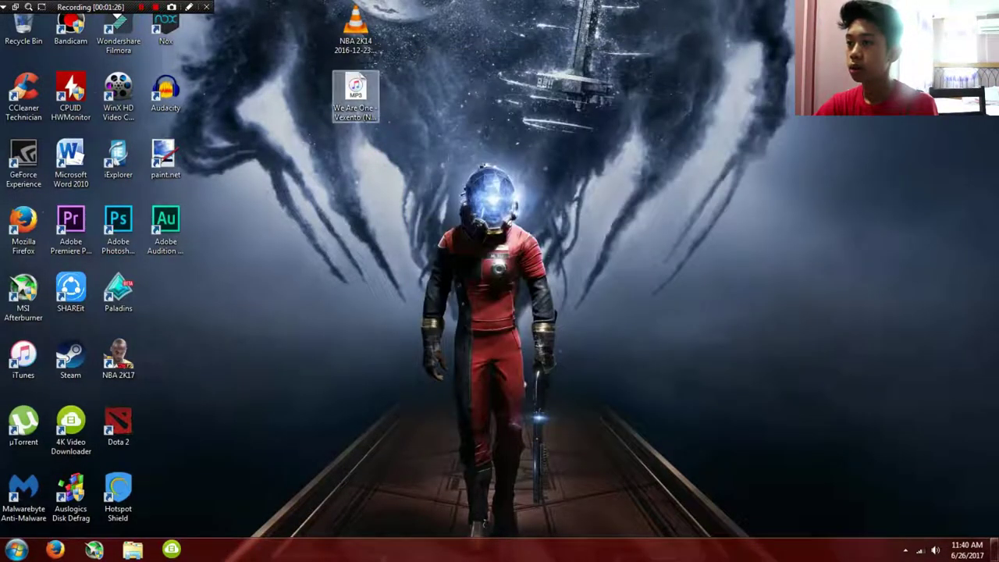
- Open the We Are One MP3 from the desktop with Audacity, dismiss the welcome message and maximize the window
right_click(359, 91)
mouse_move(422, 178)
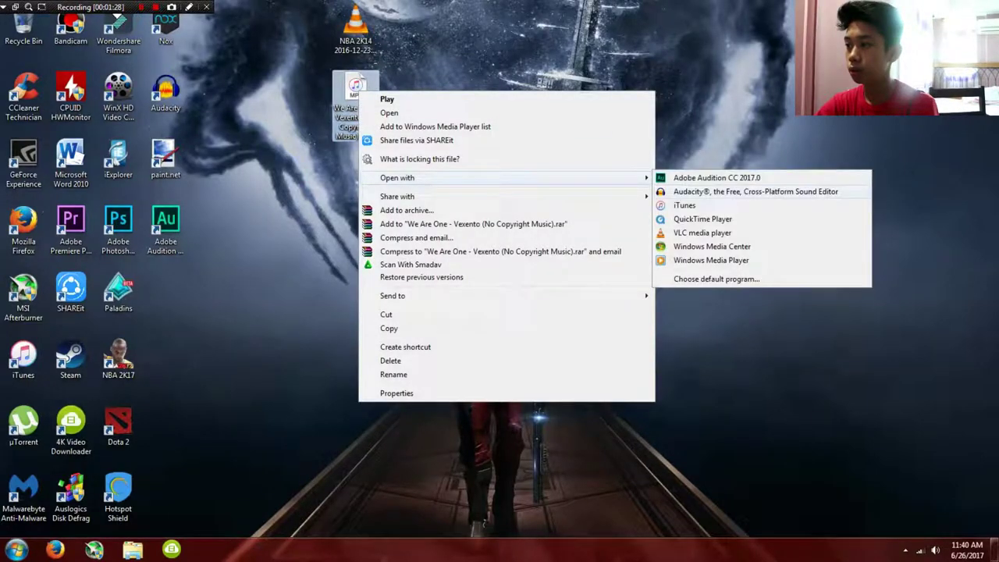
click(742, 193)
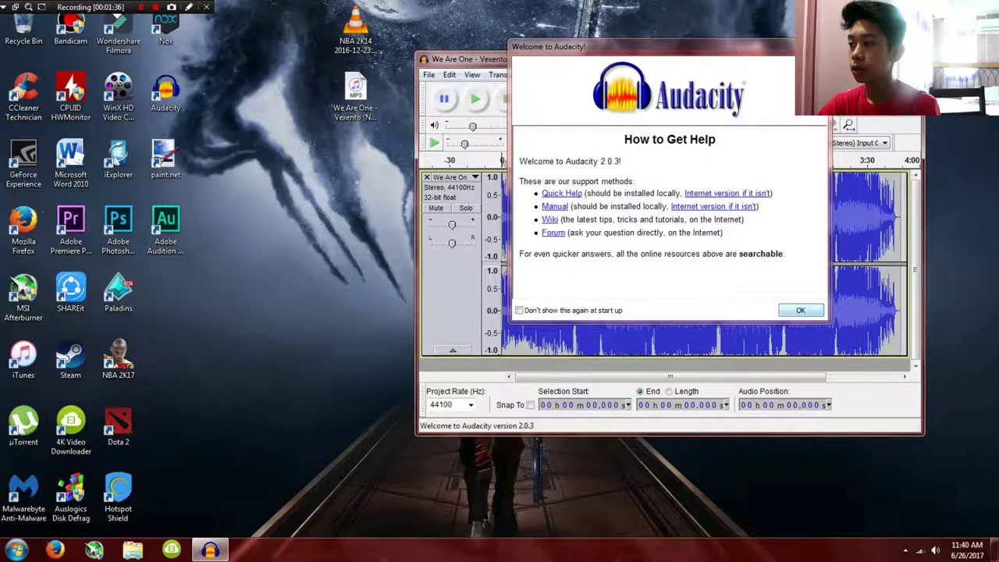
key(Return)
click(875, 59)
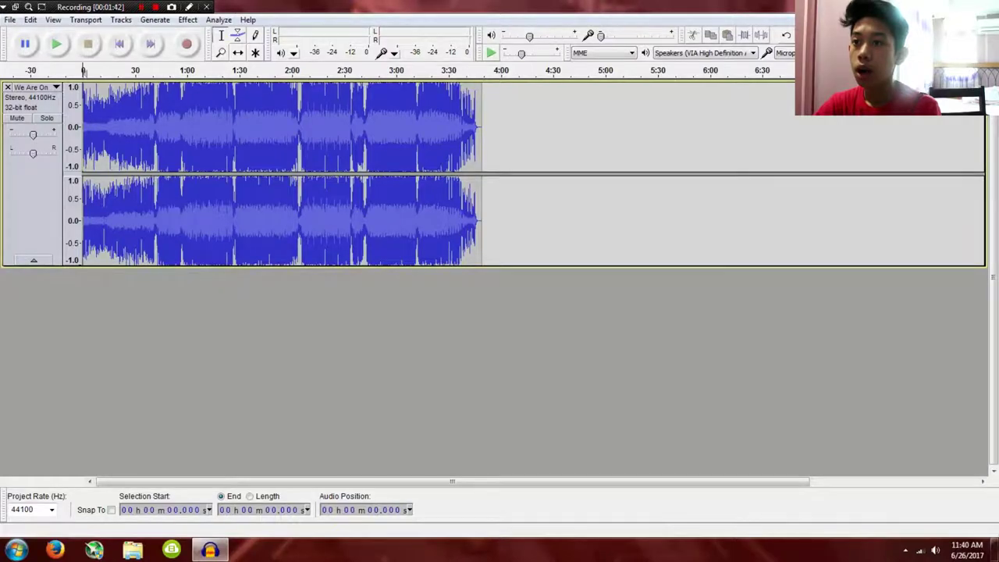
- Select the near-silent end of the track, about 3:47.4 to 3:49.2, and capture it as the Noise Removal profile
drag(479, 187, 482, 187)
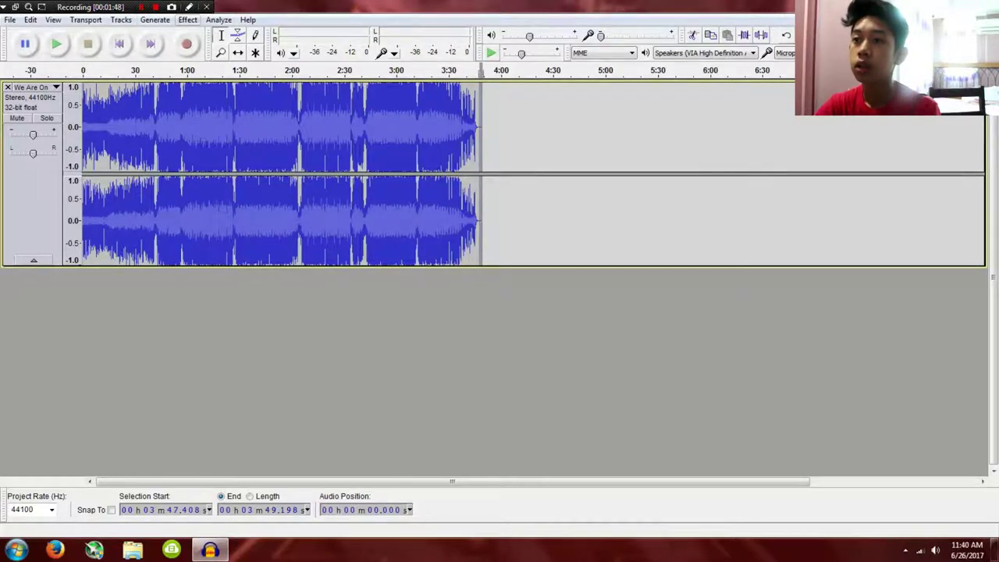
click(187, 21)
click(274, 233)
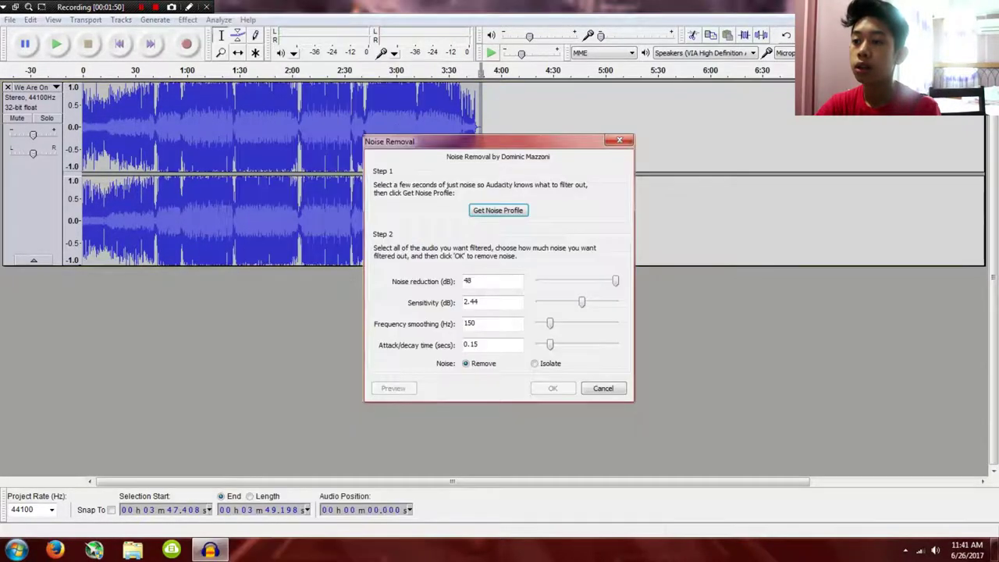
drag(484, 141, 670, 142)
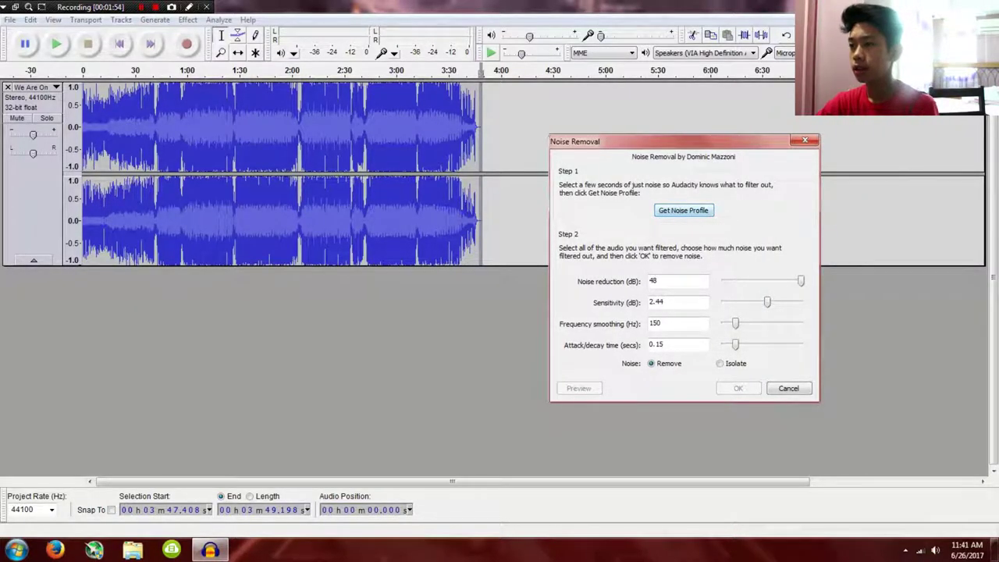
click(683, 210)
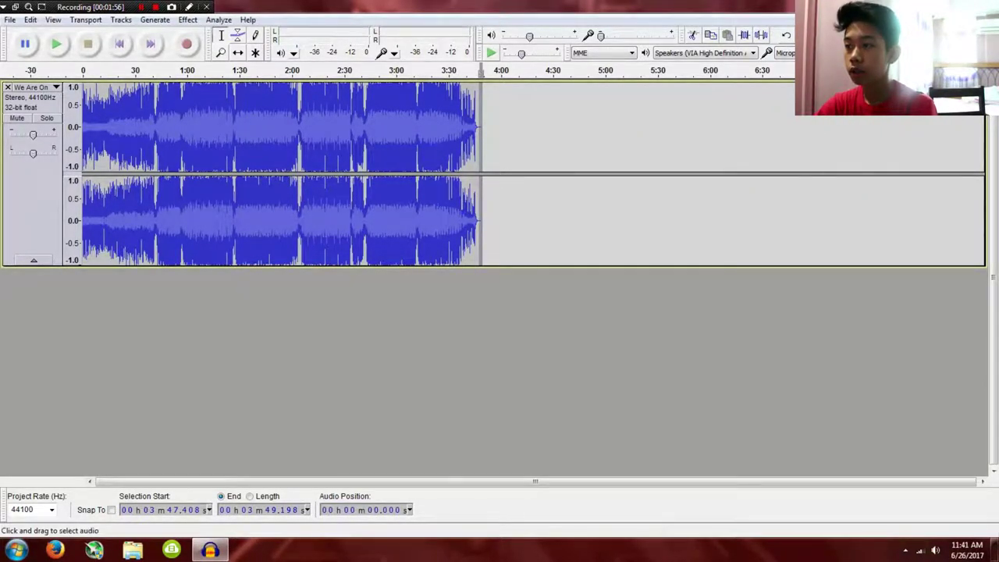
- Select the entire track and apply Noise Removal with the existing settings, including 48 dB noise reduction
key(ctrl+a)
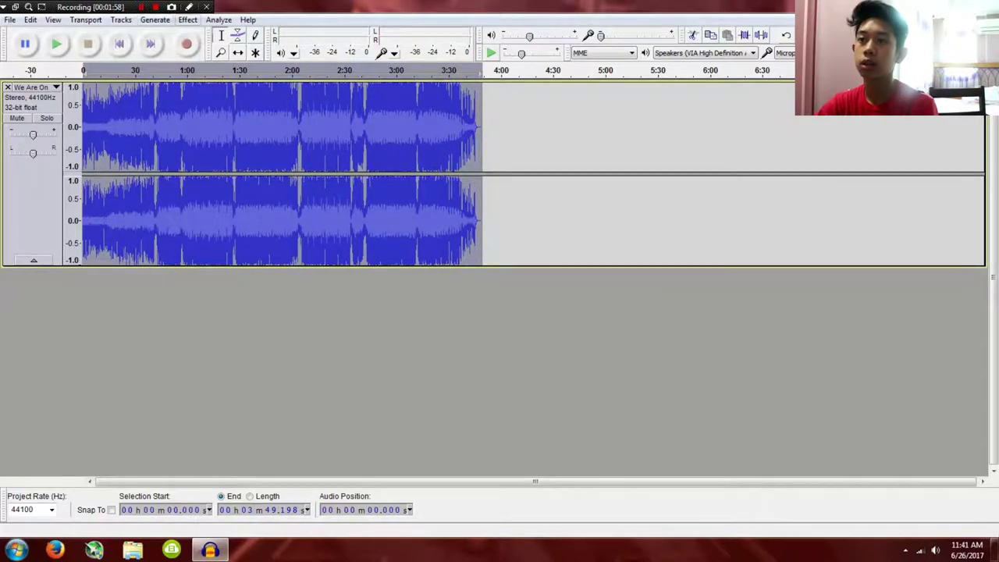
click(187, 20)
click(251, 235)
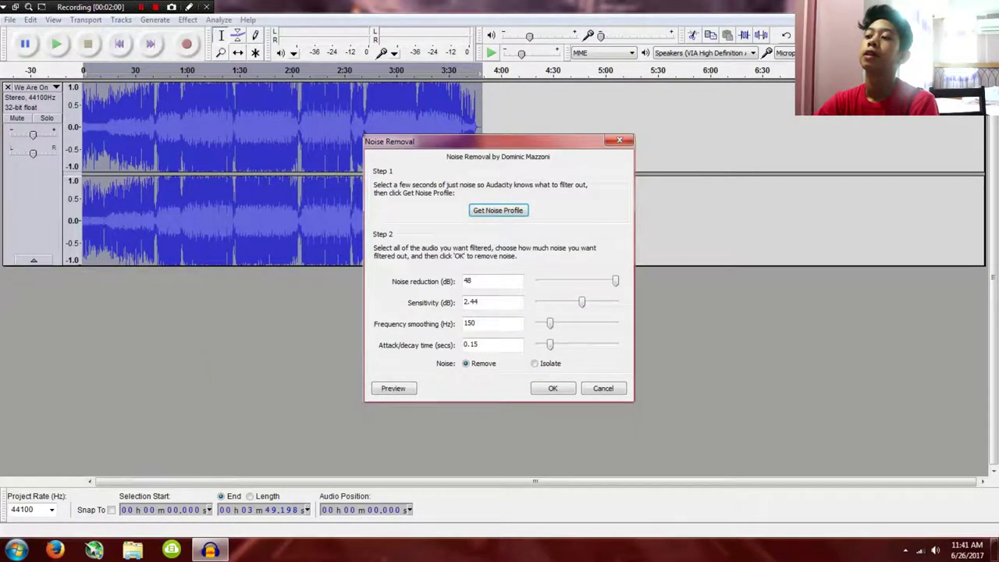
key(Return)
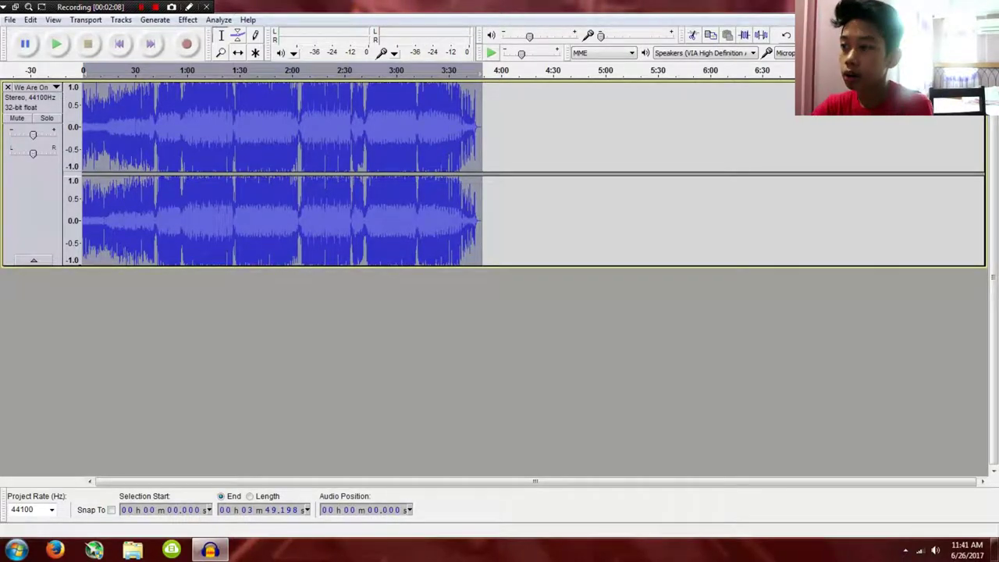
- Export the audio to the desktop as a WAV signed 16-bit PCM file under its existing name, and close the project without saving
click(478, 219)
click(10, 20)
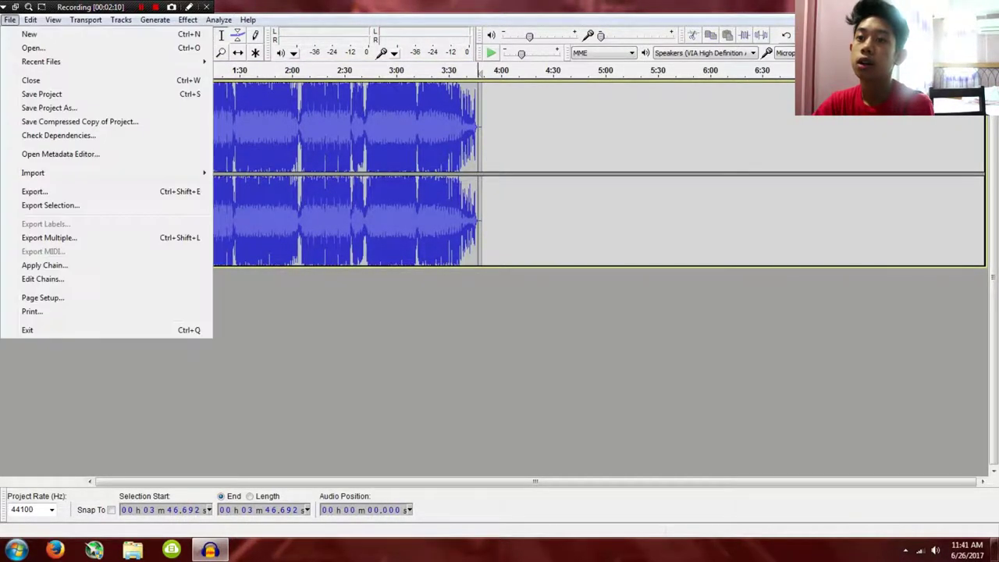
click(34, 191)
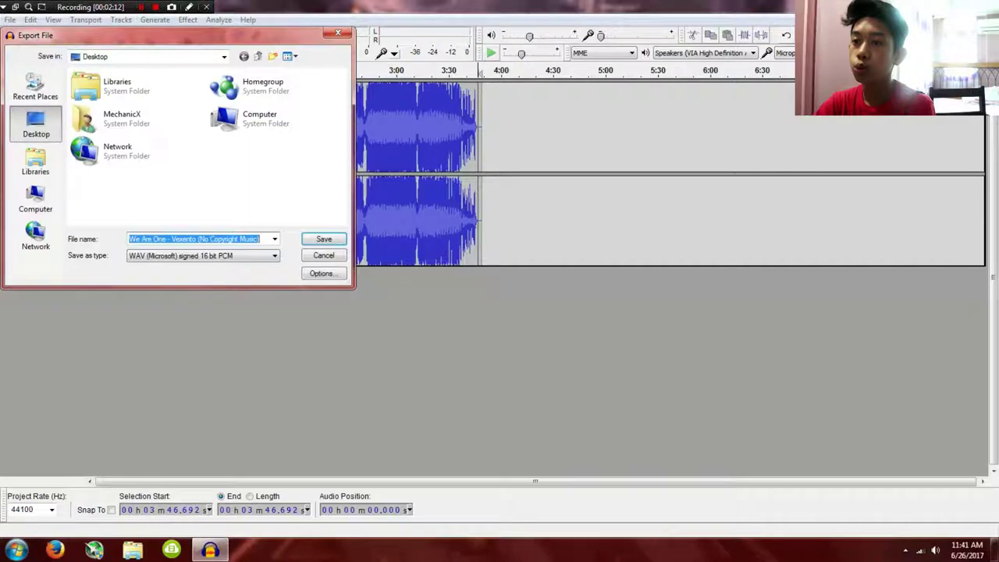
click(324, 239)
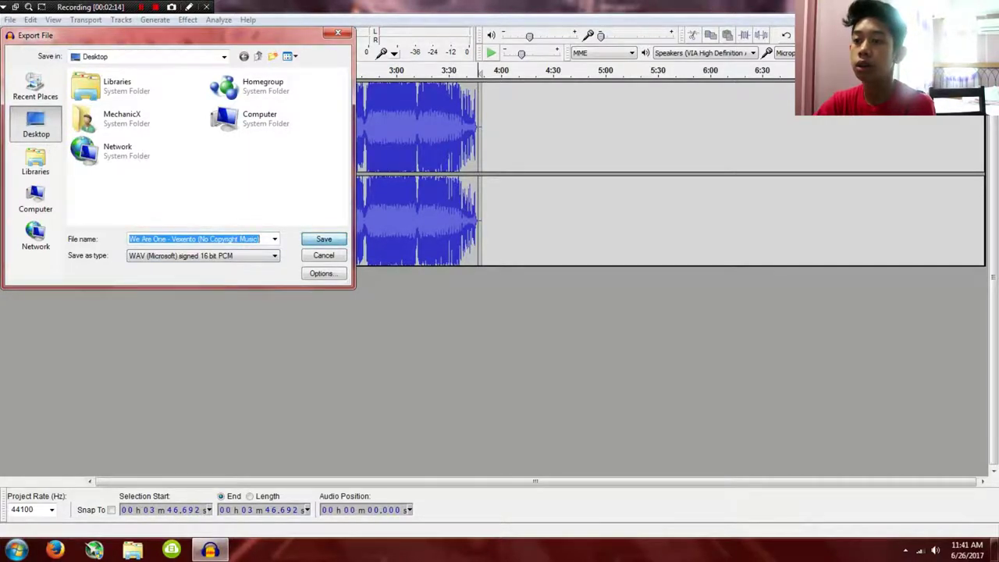
click(568, 407)
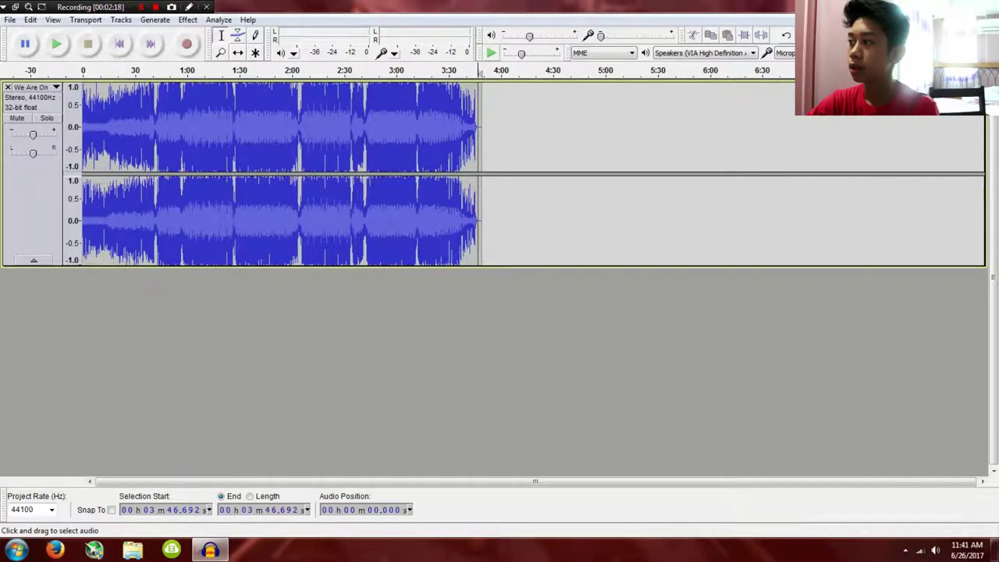
key(alt+F4)
key(n)
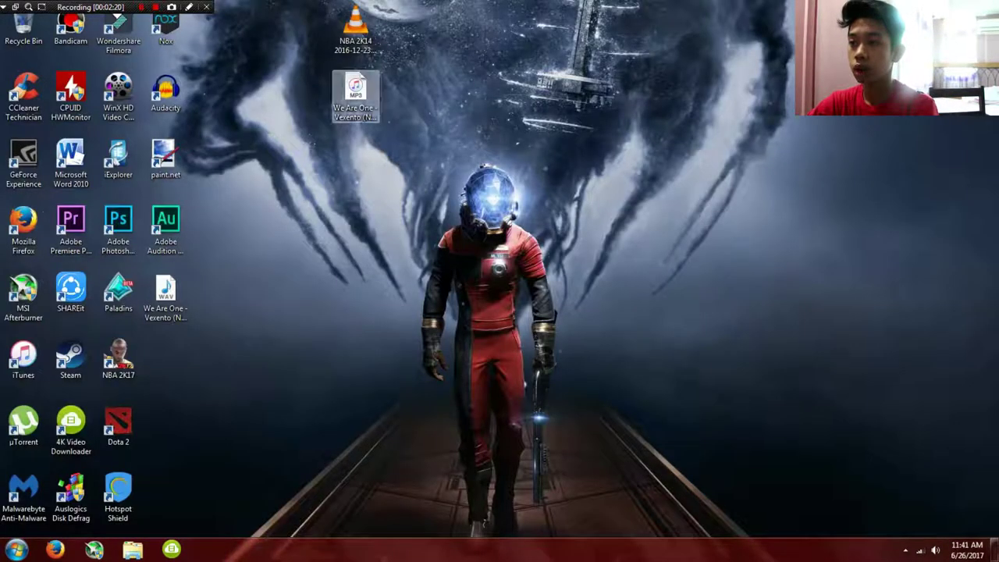
- Reposition the exported WAV on the desktop and move the original We Are One MP3 back into the ProbableTech\Audios folder
drag(165, 293, 260, 168)
key(super)
click(227, 248)
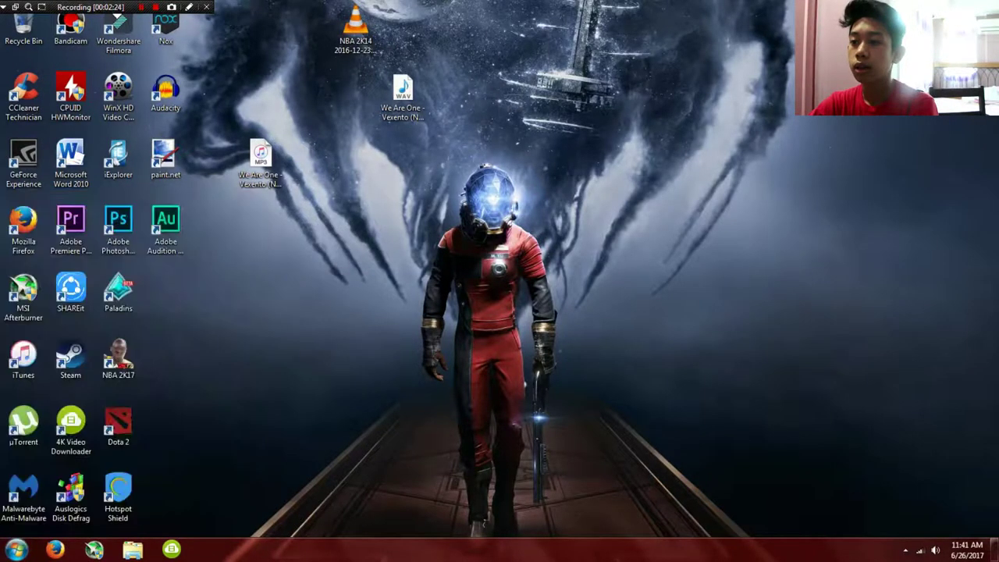
double_click(605, 183)
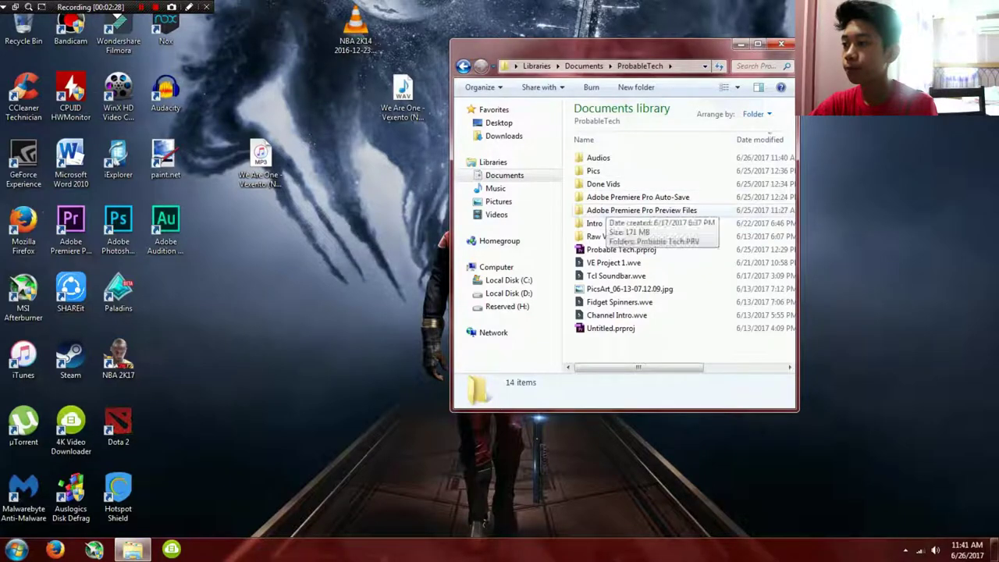
double_click(598, 157)
drag(261, 160, 623, 261)
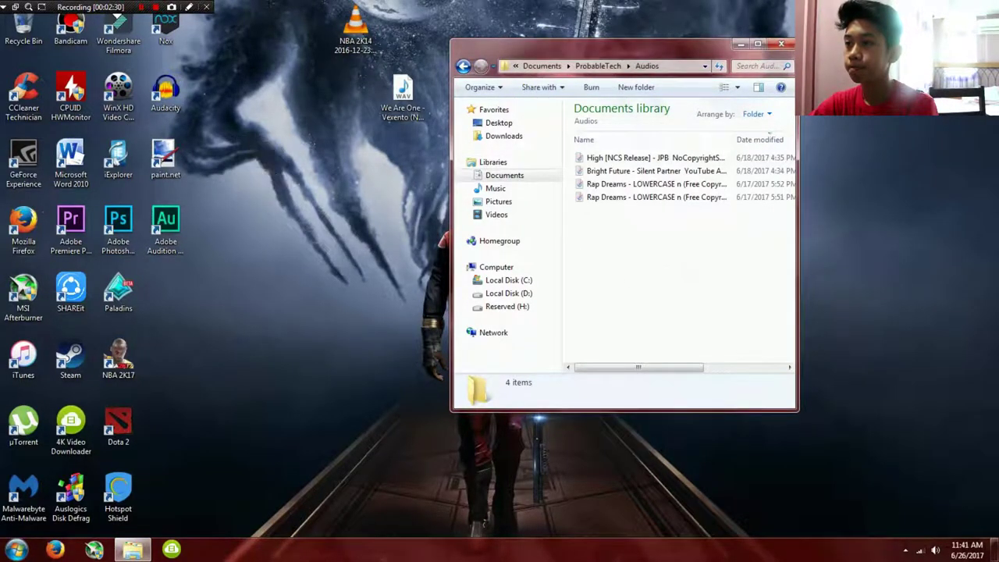
click(781, 45)
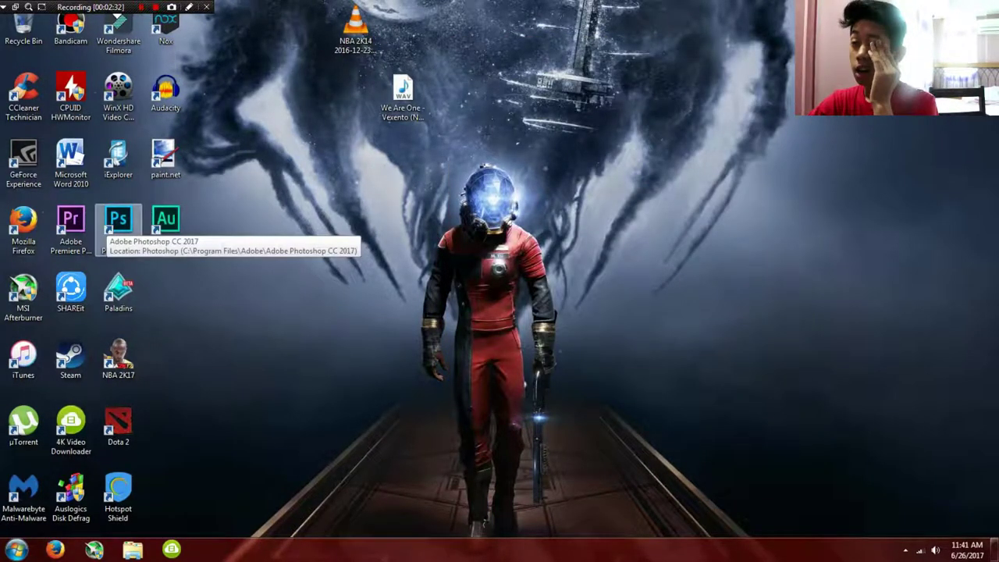
- Switch the wireless connection from PLDTHOMEREPEATER835D4 to the PLDTHOMEDSLJHJN0 network
click(922, 558)
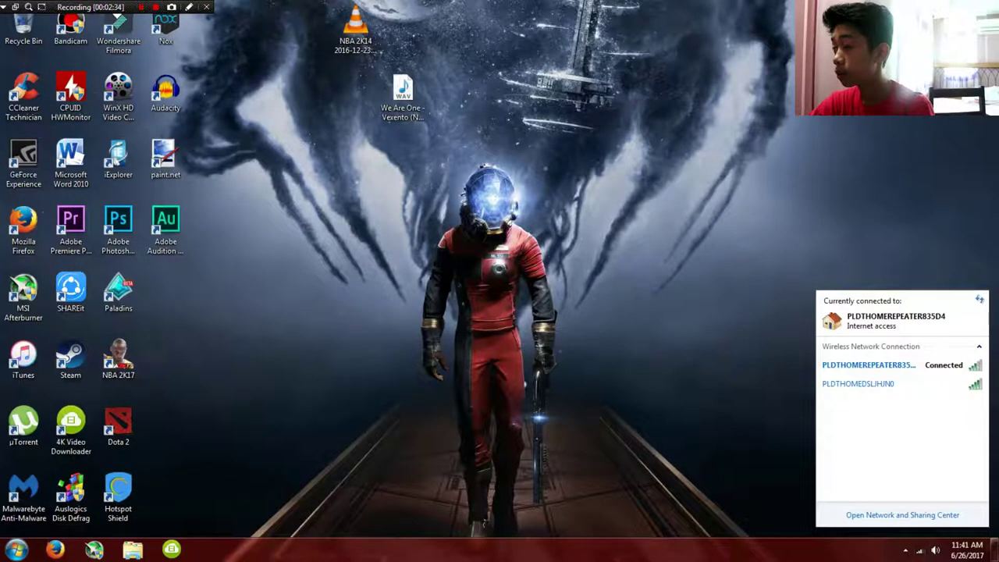
right_click(898, 365)
key(Escape)
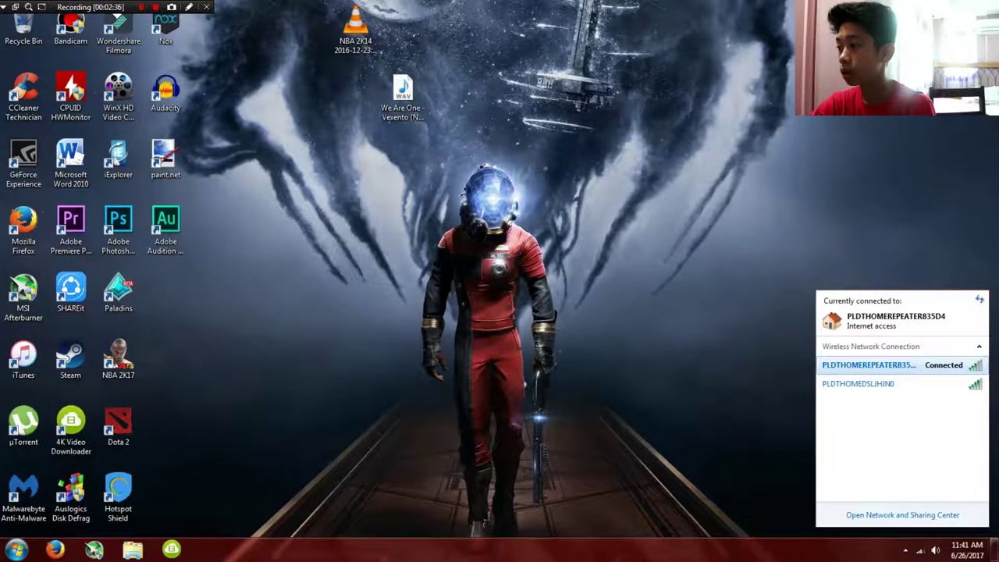
right_click(900, 365)
click(937, 372)
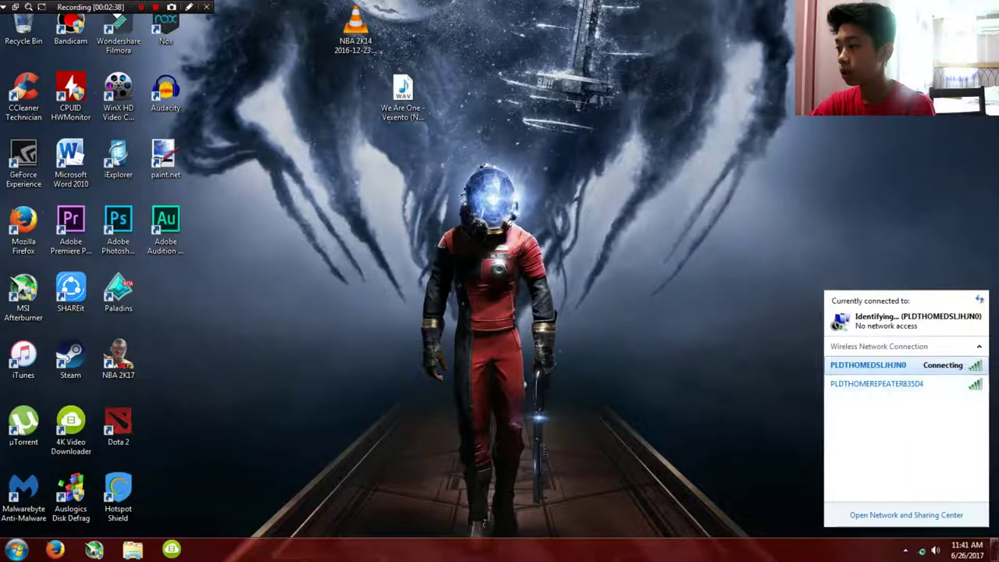
click(905, 551)
click(797, 421)
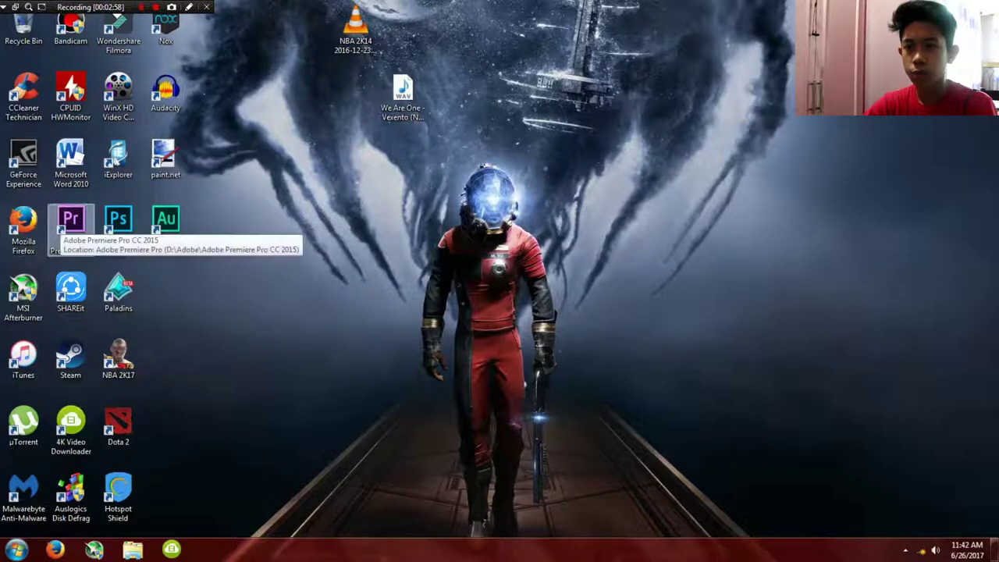
- Launch Adobe Premiere Pro CC 2015 and open the recent Probable Tech project, leaving all its missing media offline
click(71, 230)
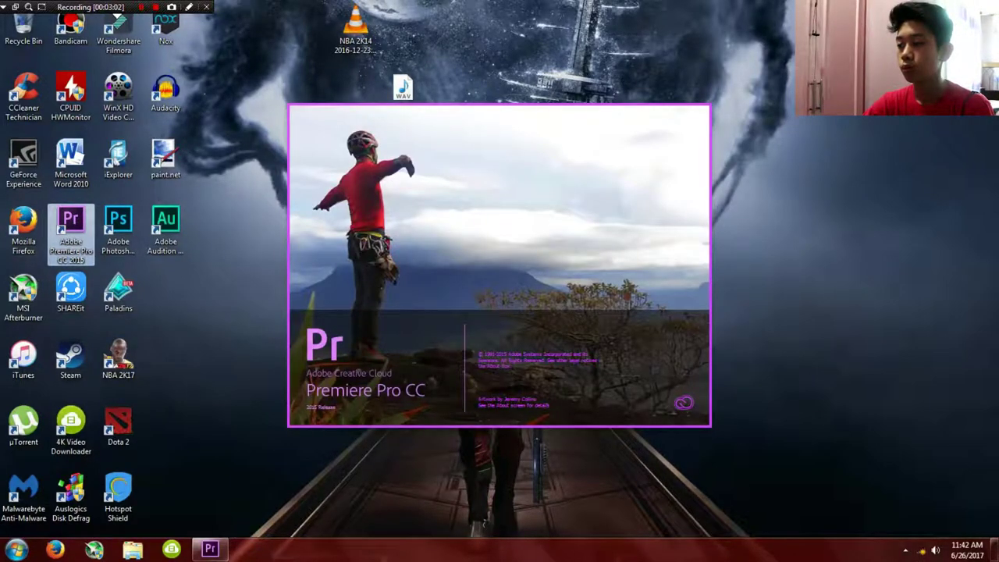
click(906, 550)
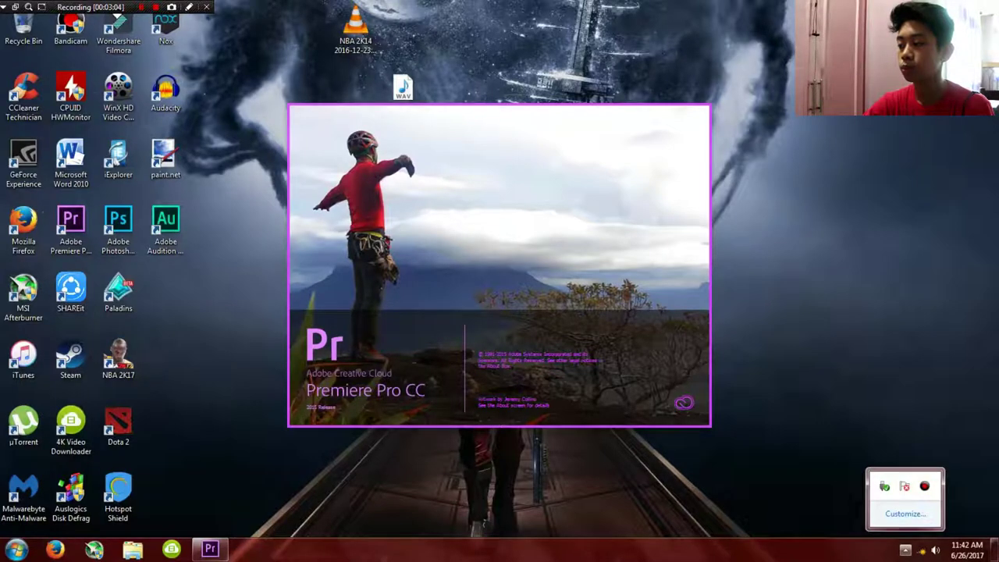
click(905, 550)
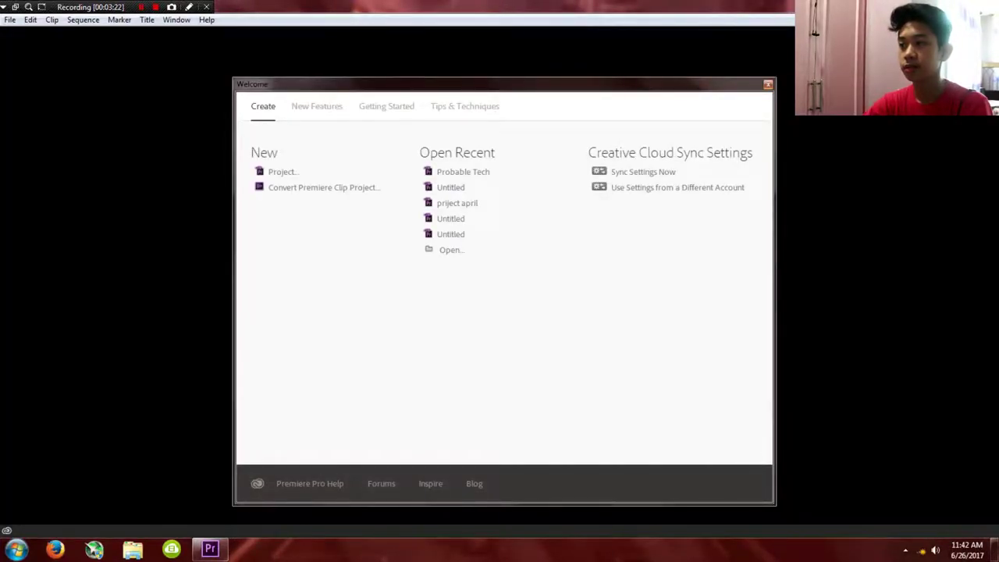
click(463, 172)
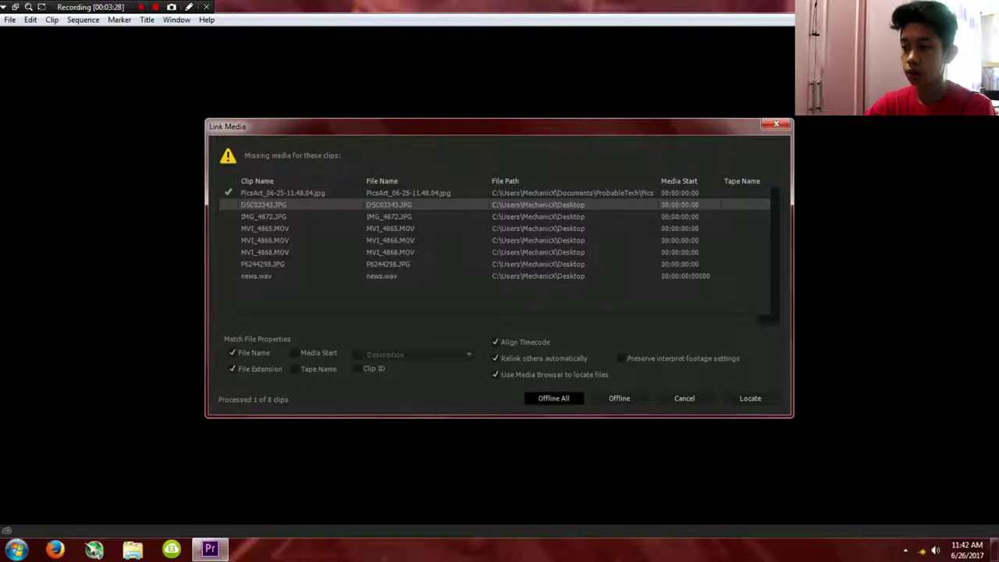
click(553, 398)
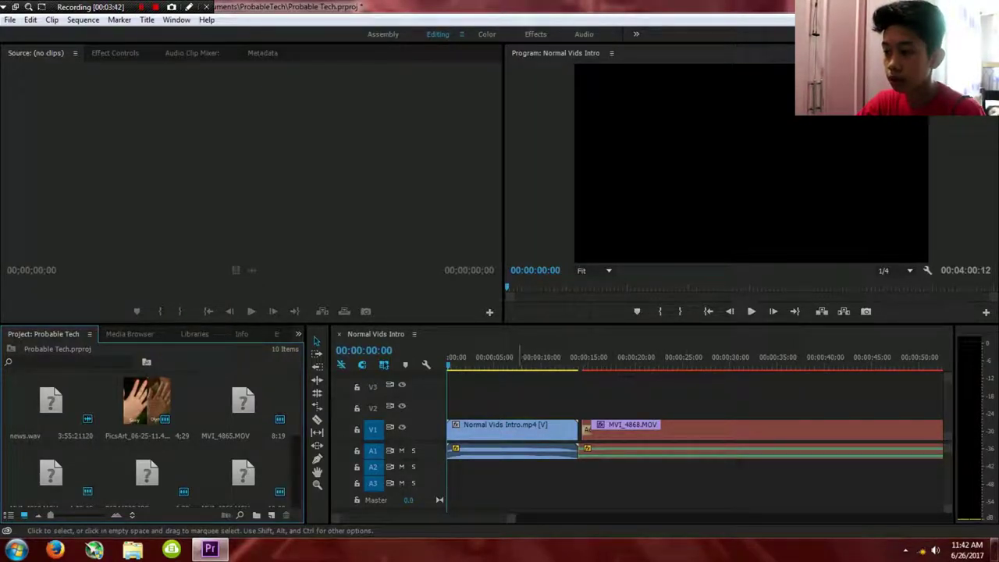
- Close the Normal Vids Intro sequence and delete all existing items from the project
click(338, 335)
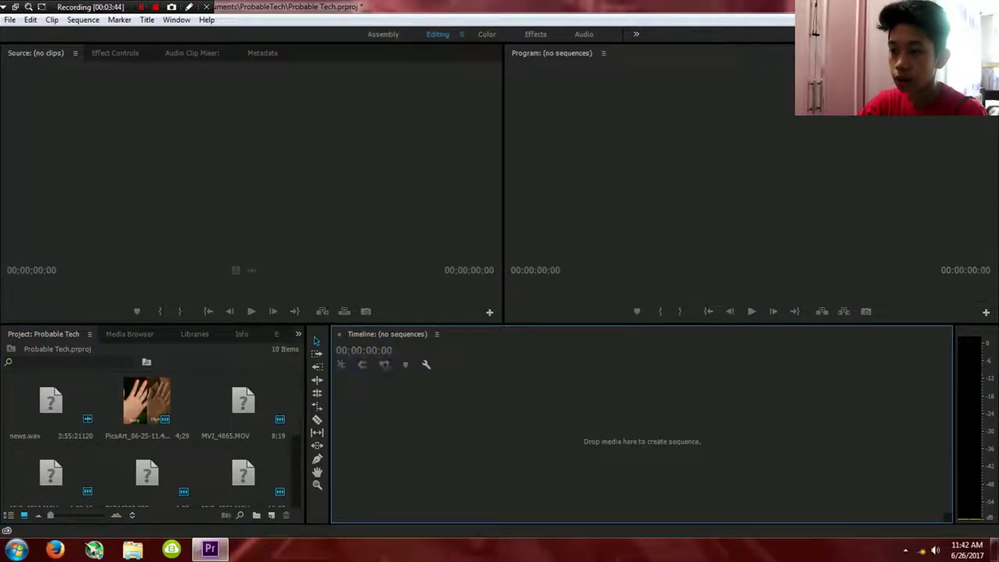
click(244, 475)
key(ctrl+a)
key(Delete)
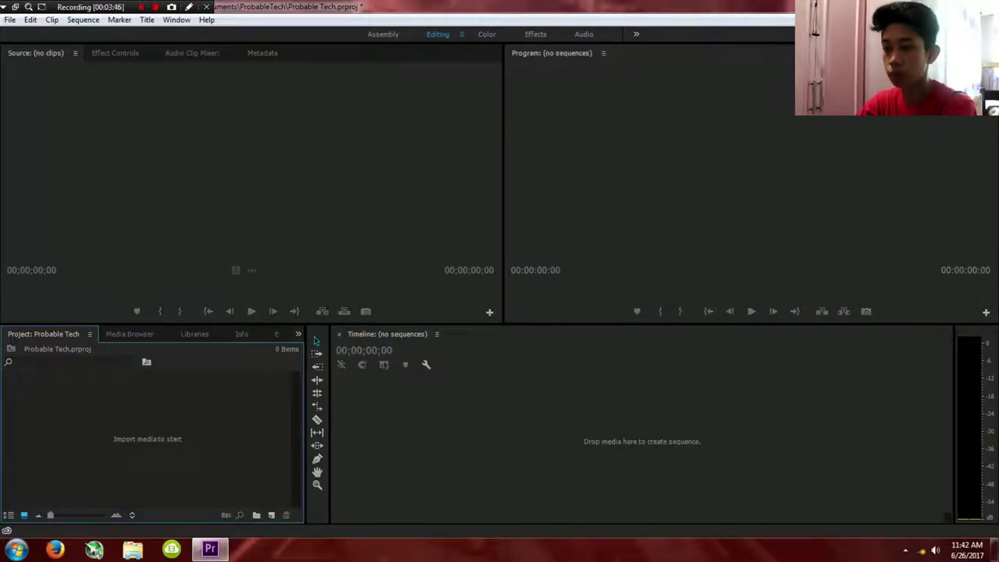
- Import the NBA 2K14 video and the We Are One WAV from the desktop into the project
click(960, 7)
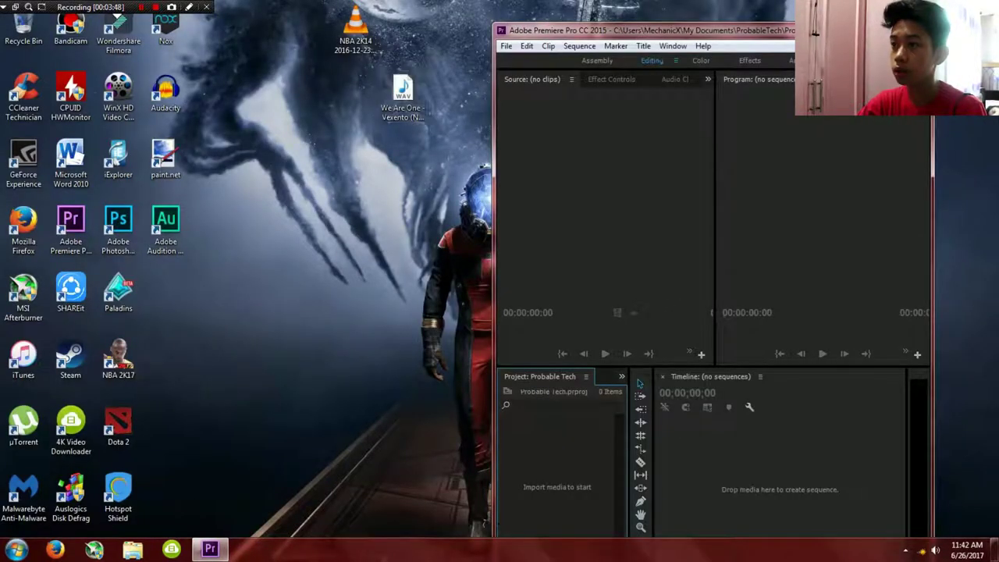
drag(315, 115, 393, 52)
drag(393, 115, 415, 114)
drag(306, 36, 539, 461)
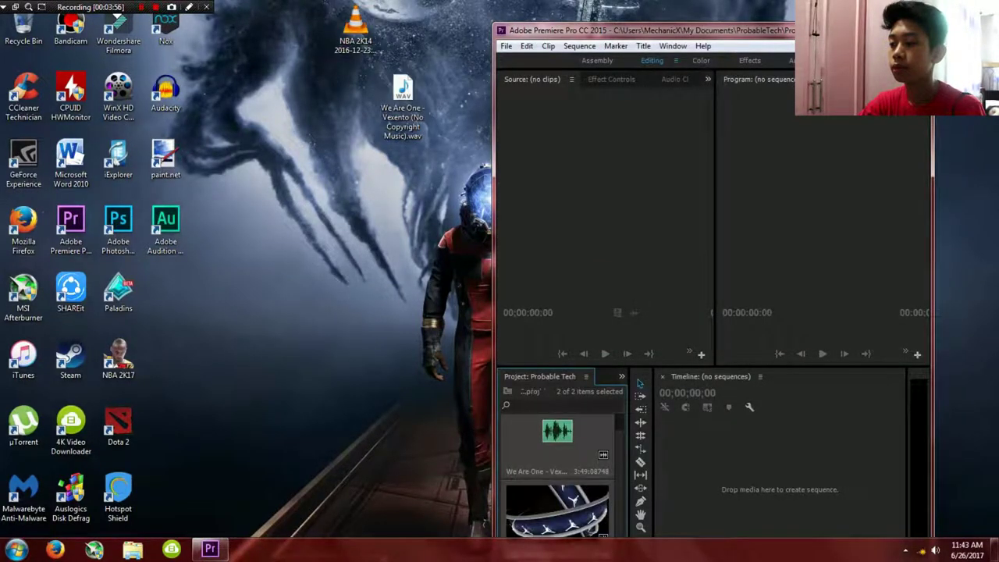
click(889, 28)
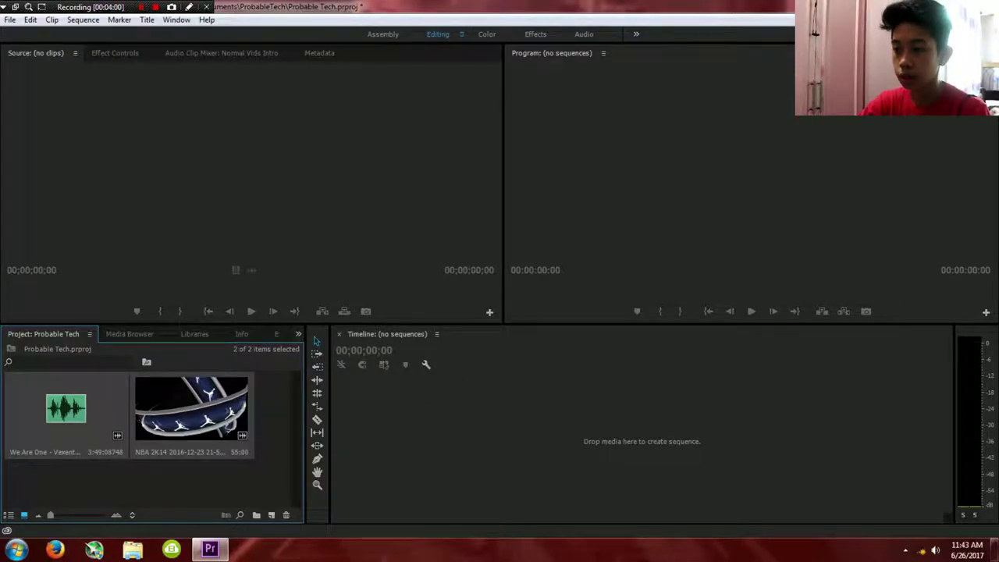
- Create a sequence from the two imported clips and add the We Are One WAV to A2 at the start
drag(191, 410, 641, 441)
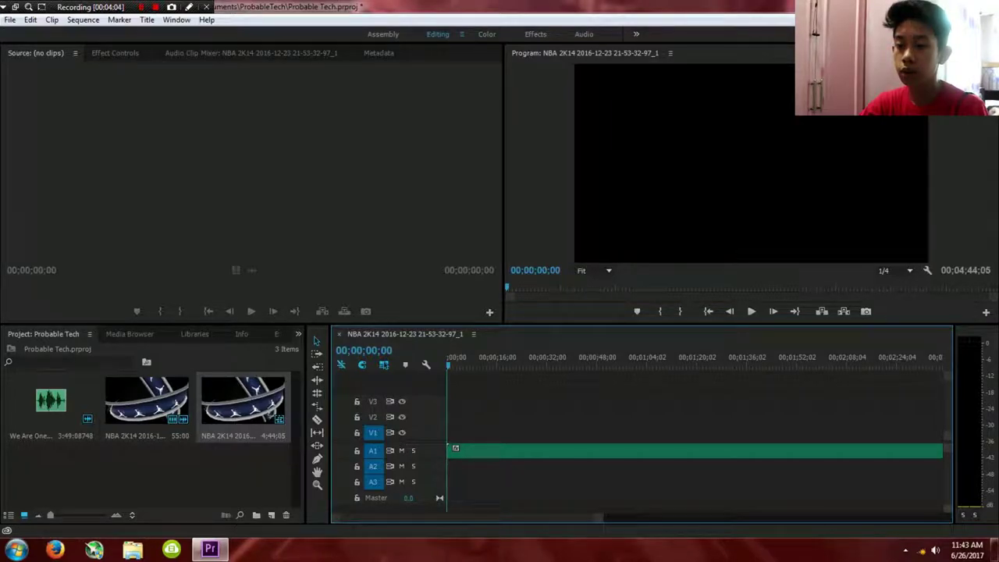
drag(50, 402, 472, 467)
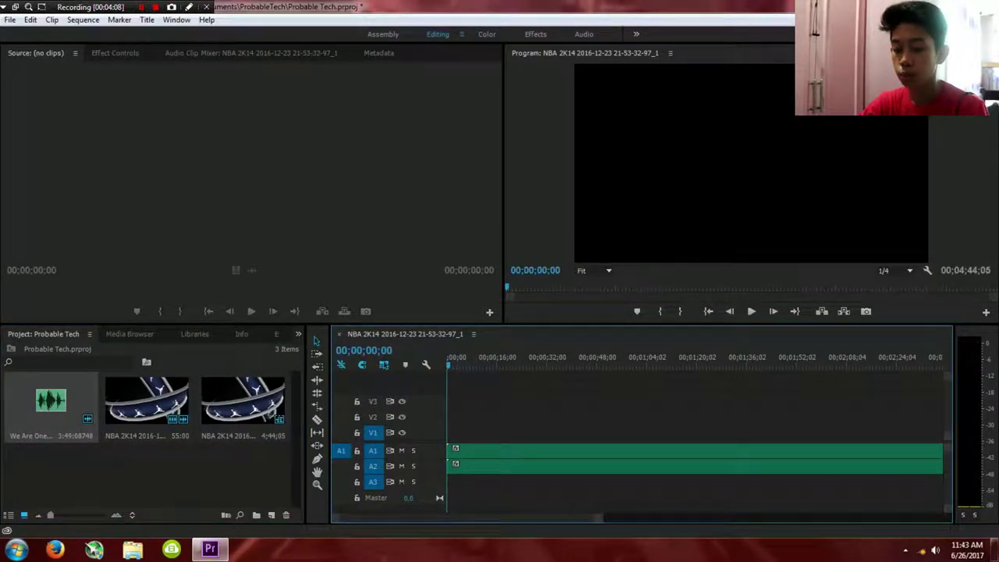
- Import the Normal Vids Intro clip from the Intro folder in Documents\ProbableTech into the project
key(super+e)
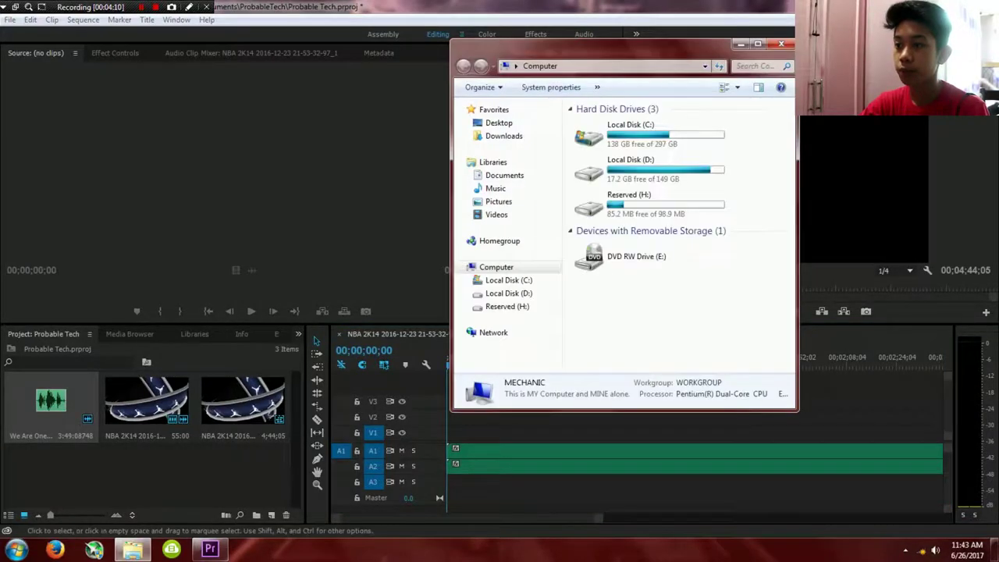
click(504, 175)
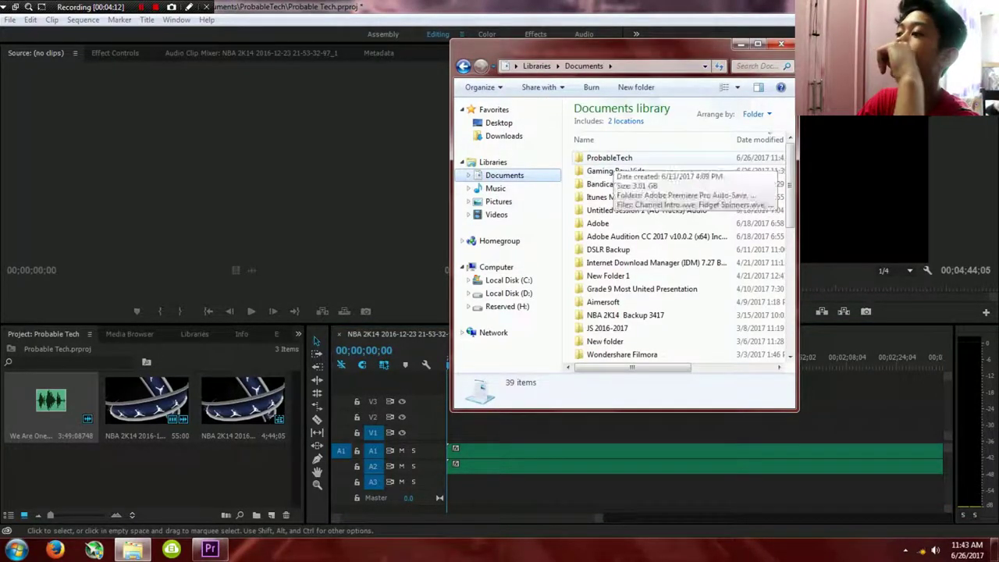
double_click(609, 158)
double_click(595, 223)
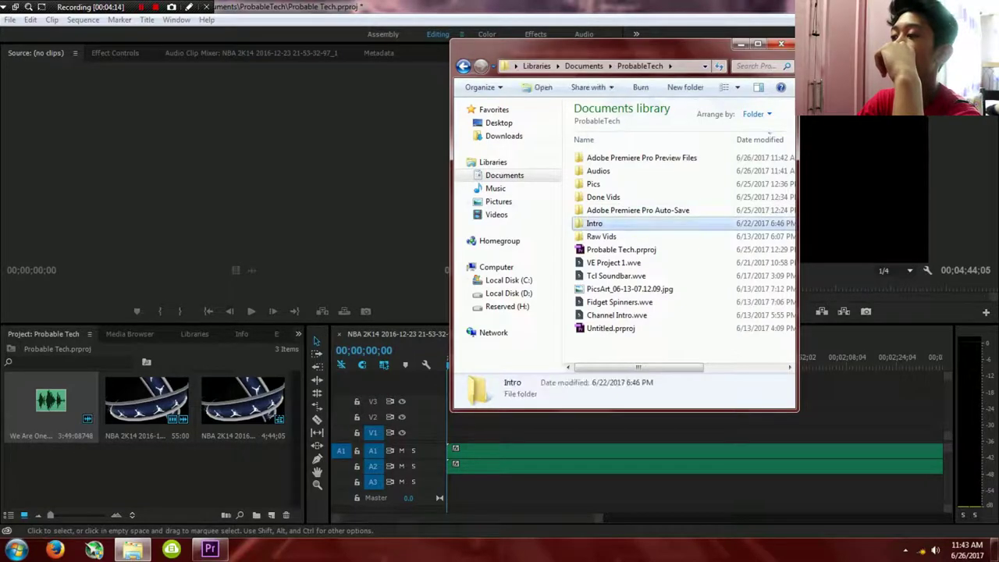
drag(617, 171, 273, 472)
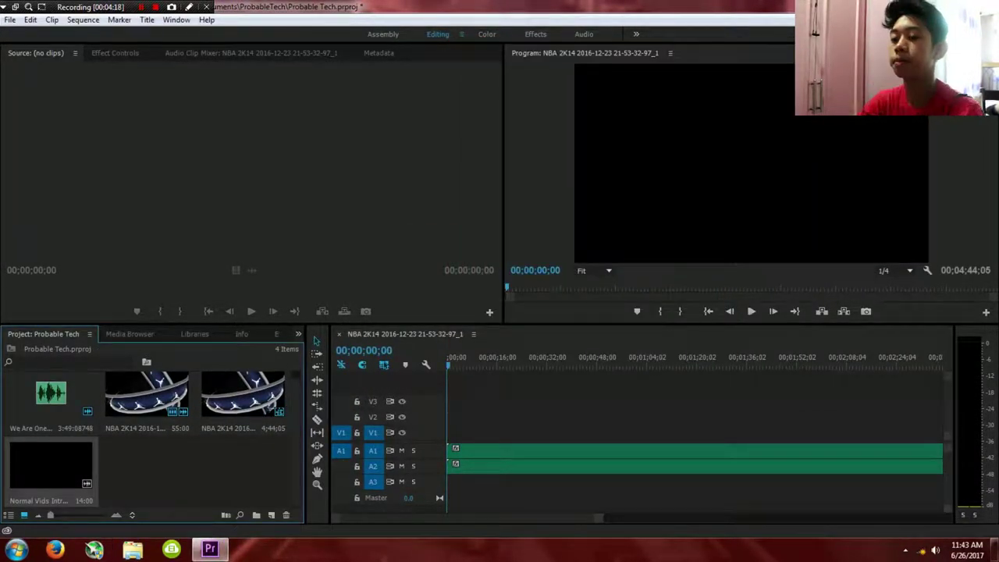
- Place the Normal Vids Intro clip at the start of the sequence, with its video on V2 and its audio on A2
drag(51, 466, 469, 403)
drag(451, 452, 469, 465)
click(465, 482)
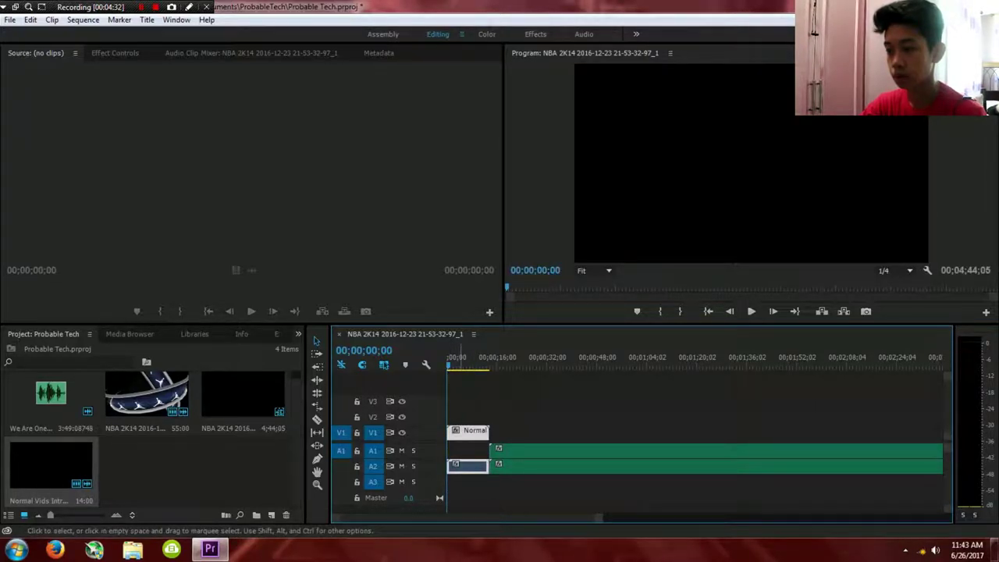
click(499, 451)
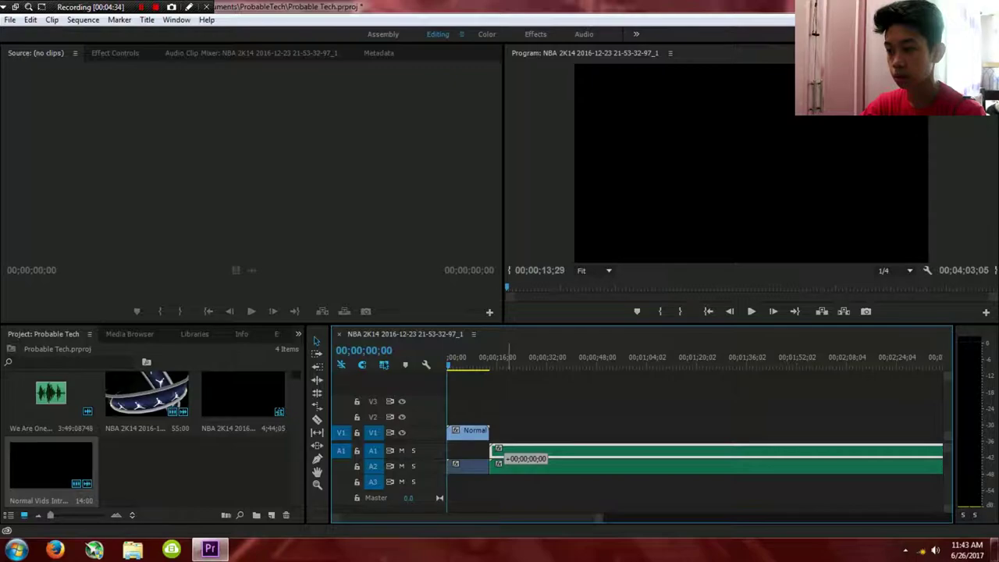
drag(499, 451, 499, 465)
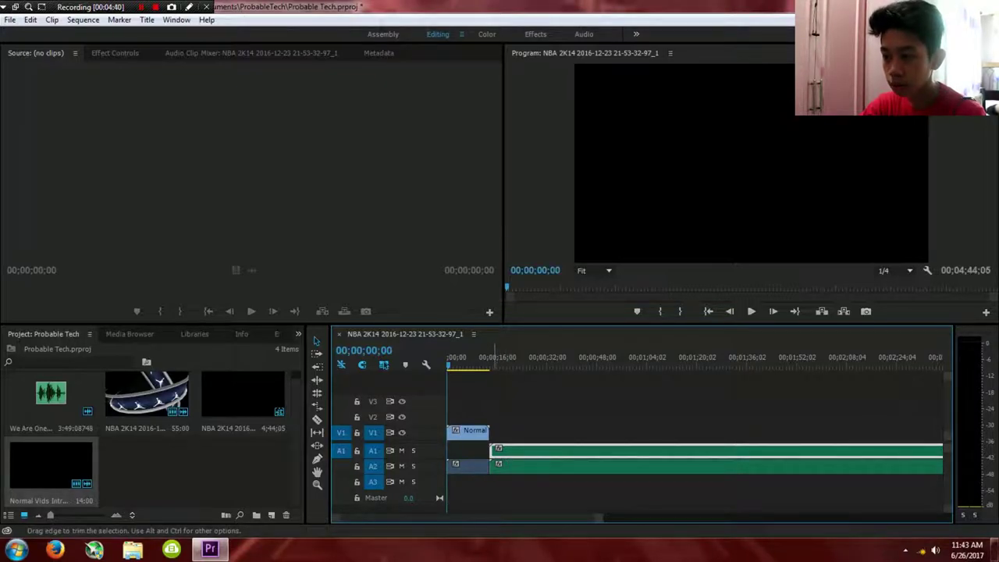
drag(462, 433, 467, 420)
drag(500, 456, 500, 456)
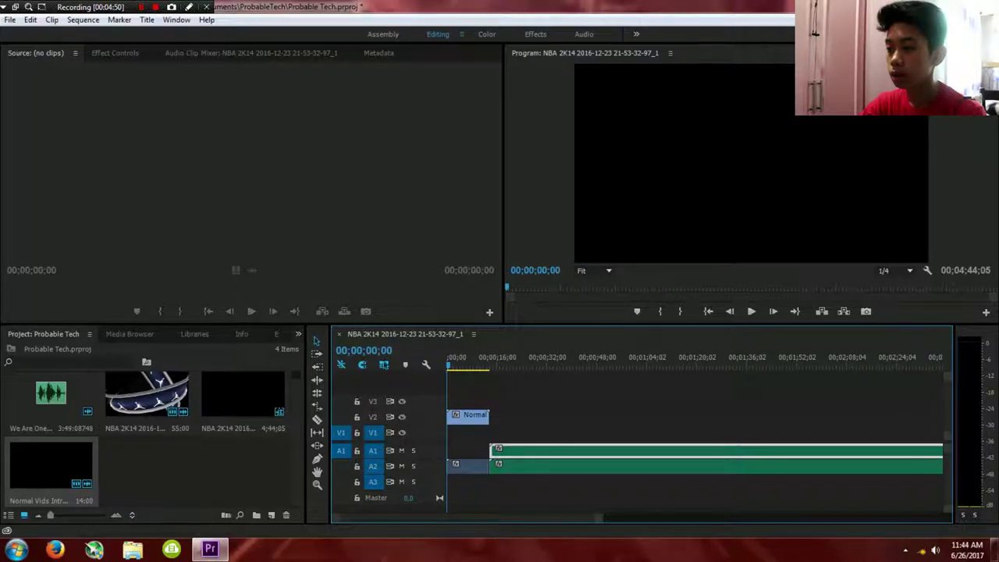
- Move the playhead to 00;00;18;29 and set the audio gain of the music clip on A2 to -3 dB
drag(449, 365, 505, 365)
click(525, 467)
right_click(519, 466)
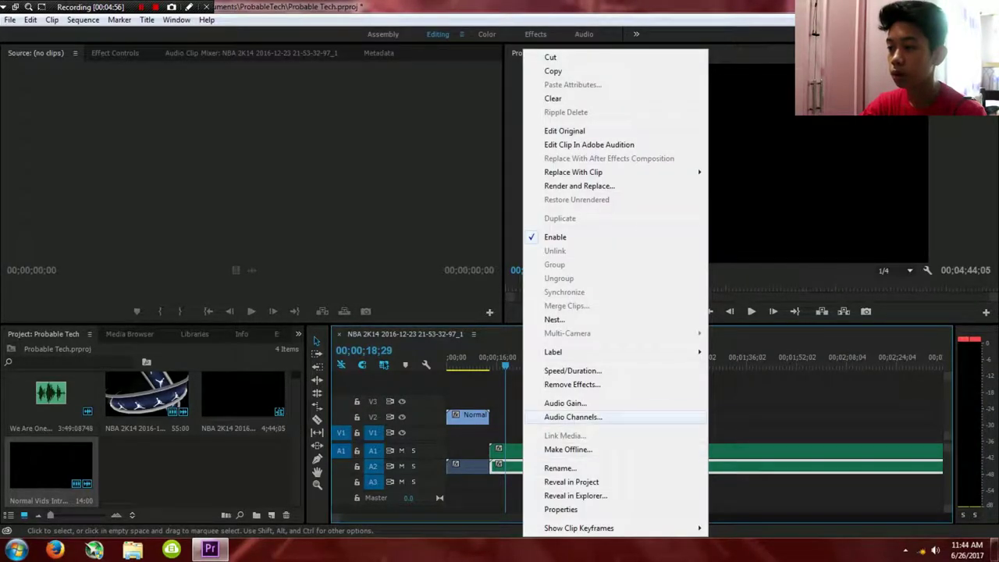
click(609, 404)
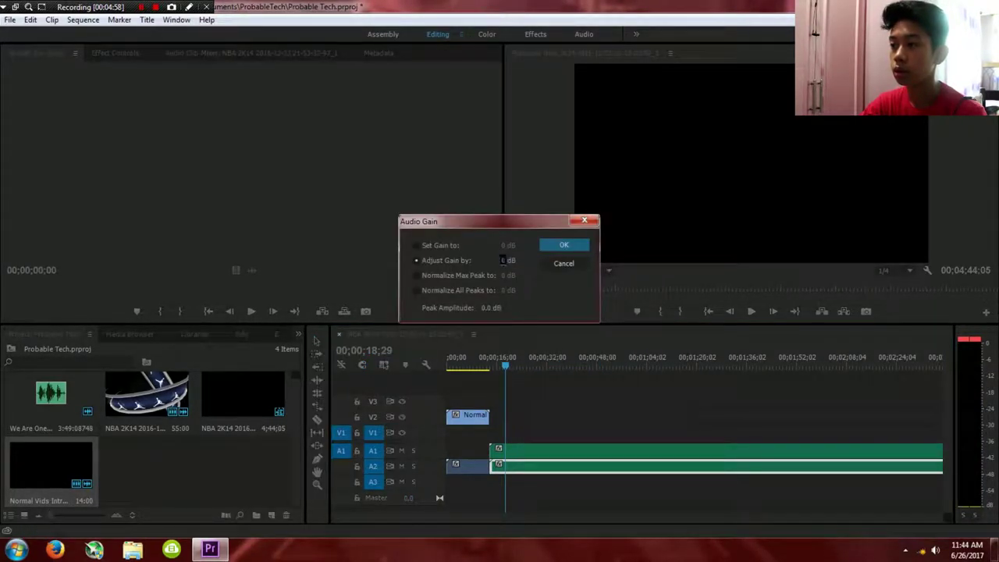
click(417, 245)
click(505, 245)
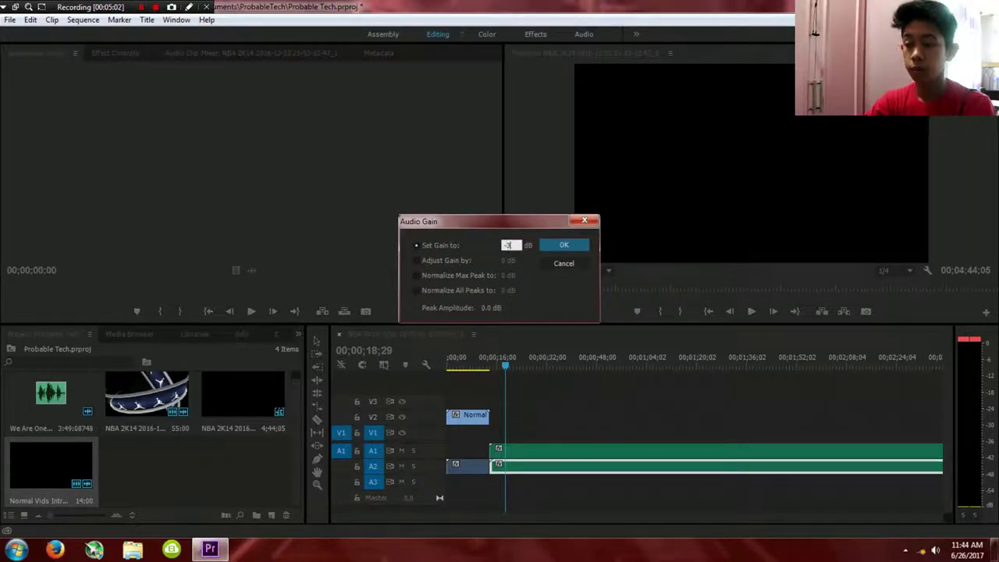
key(Return)
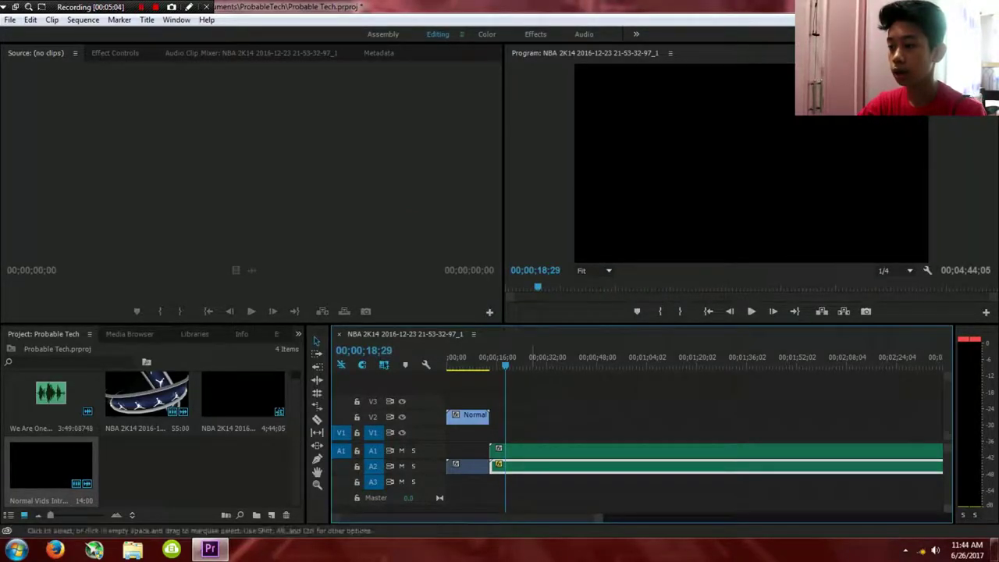
- Play back the music briefly and delete the duplicate music clip from A1
click(751, 311)
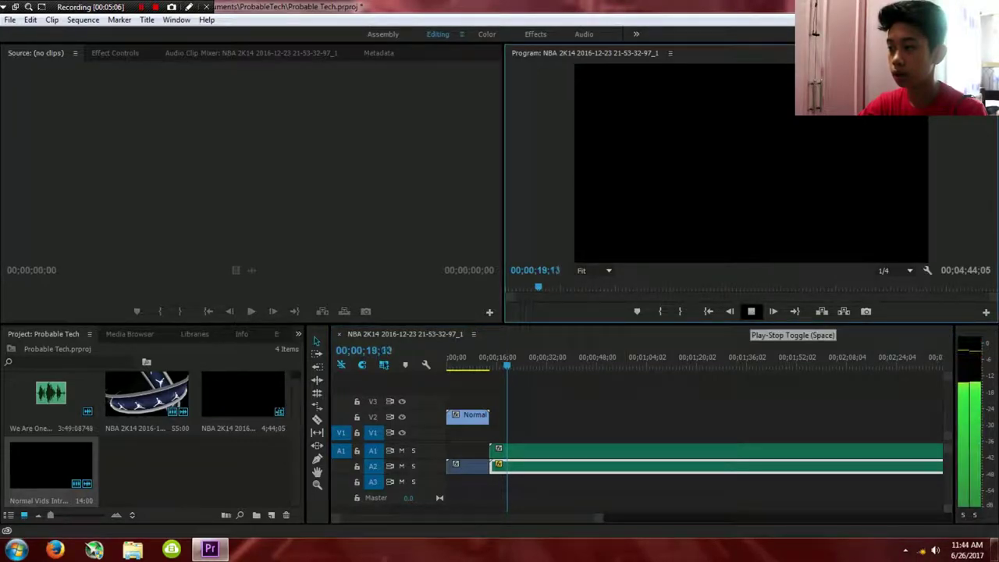
click(751, 312)
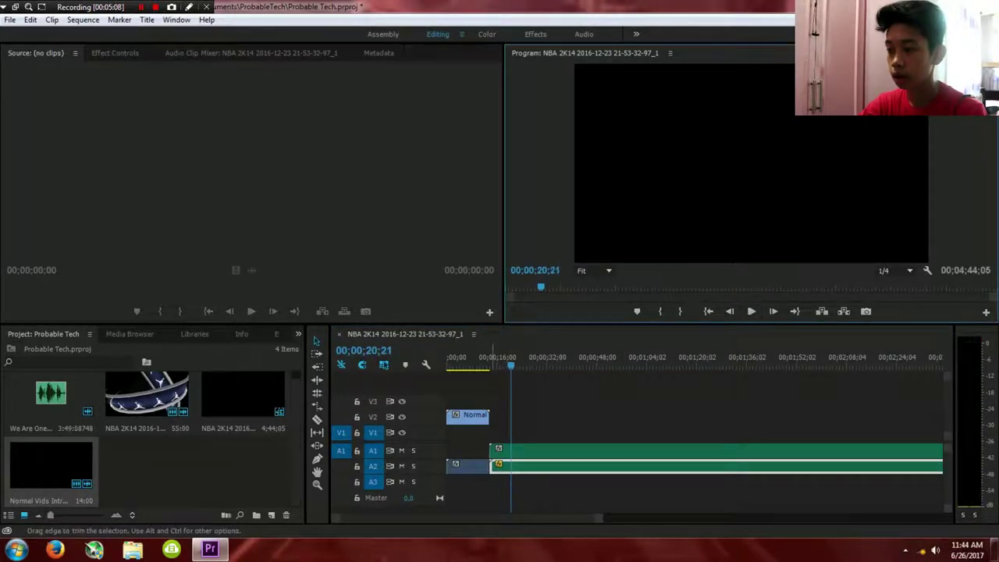
click(524, 452)
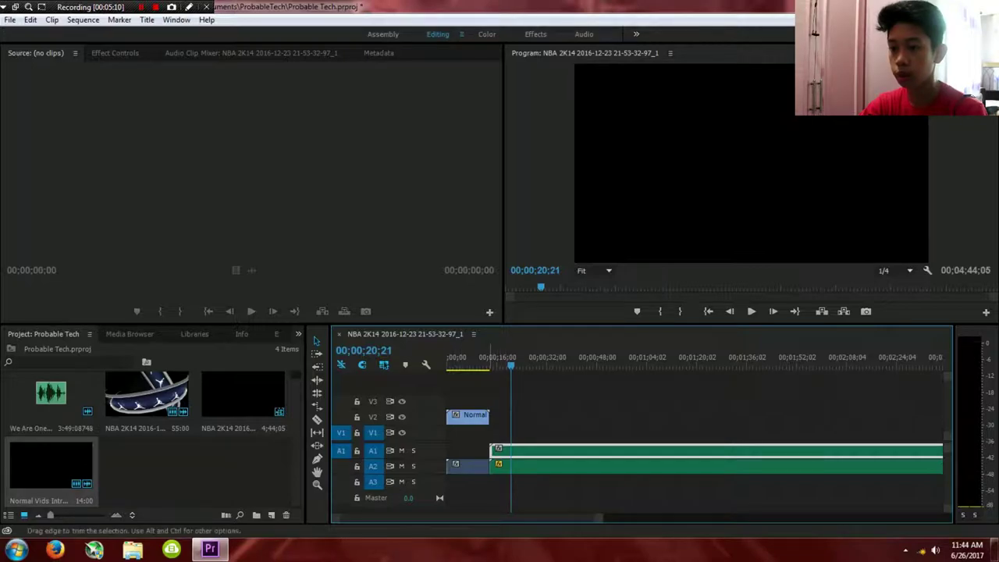
key(Delete)
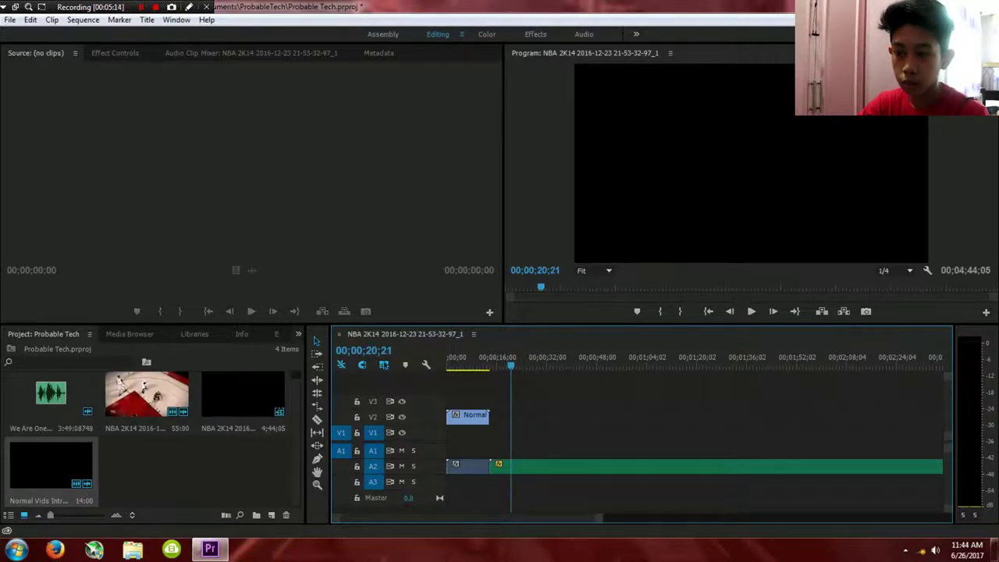
- Place the NBA 2K14 clip directly after the intro on V2 and A2, and move the music clip up to A1
drag(149, 396, 496, 437)
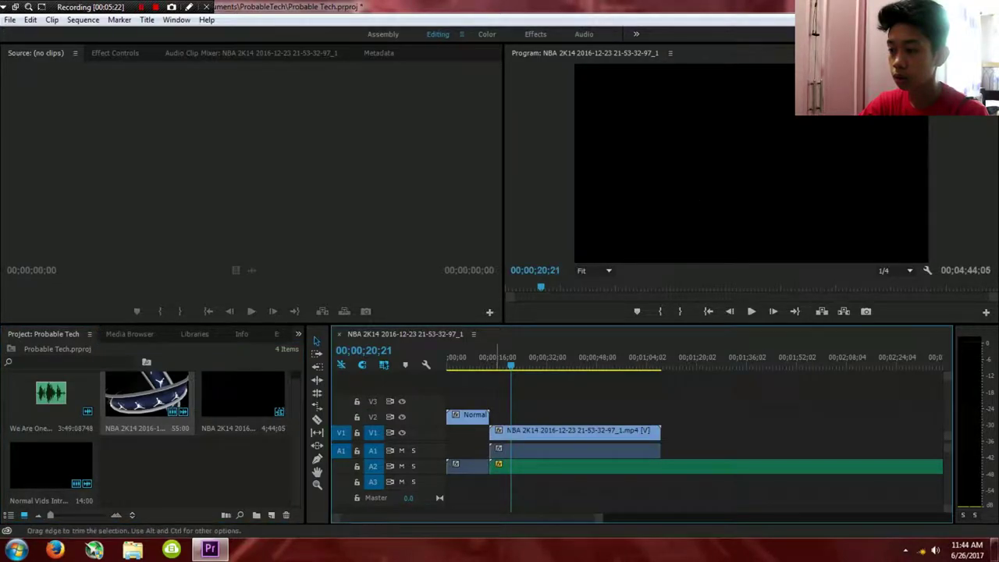
key(Delete)
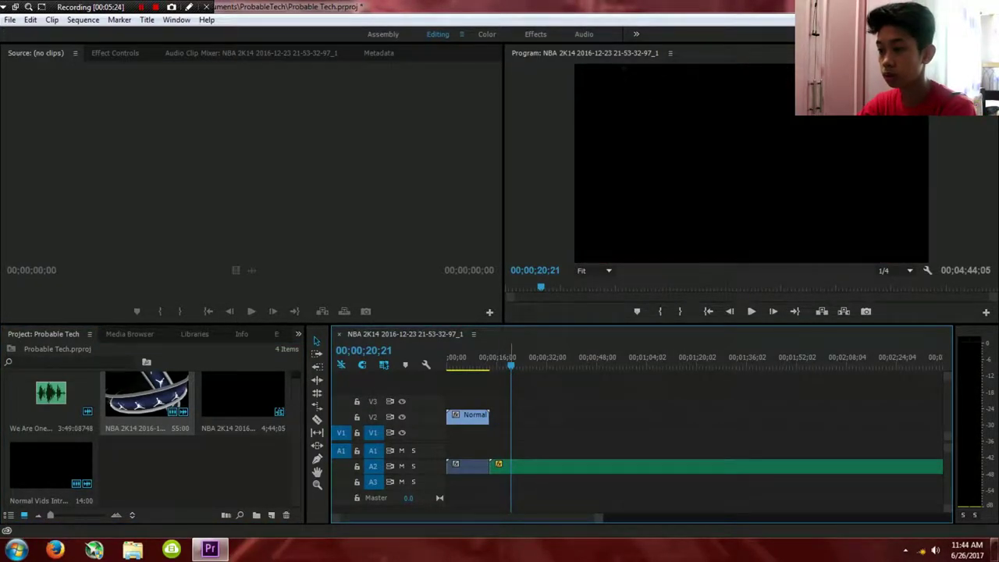
drag(147, 393, 500, 403)
drag(506, 467, 506, 452)
drag(509, 400, 511, 414)
drag(515, 483, 516, 467)
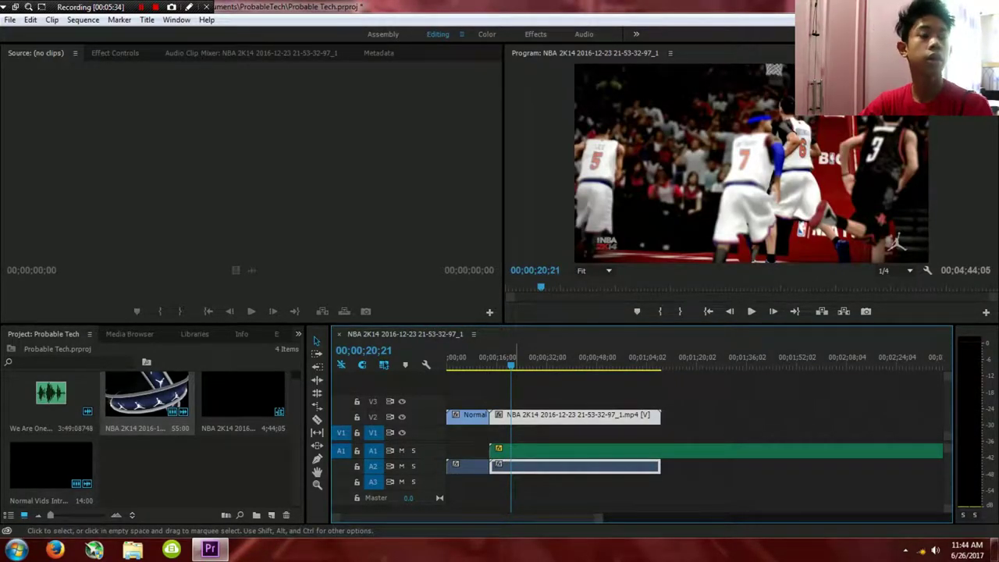
- Move the playhead to 00;00;12;24 and delete the leftover NBA 2K14 clip at the end of the sequence
drag(512, 364, 487, 365)
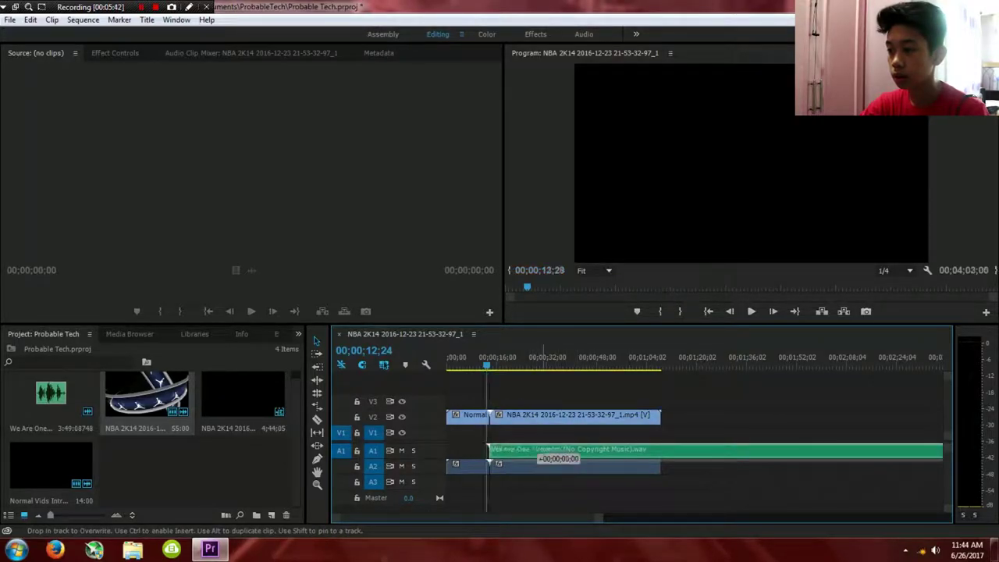
click(547, 451)
click(542, 416)
drag(548, 518, 609, 519)
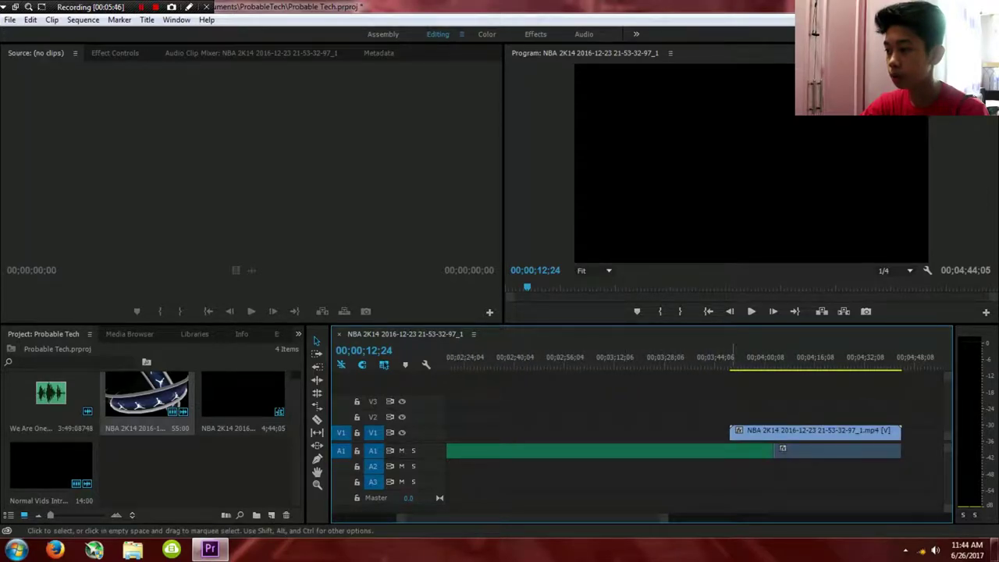
click(799, 435)
key(Delete)
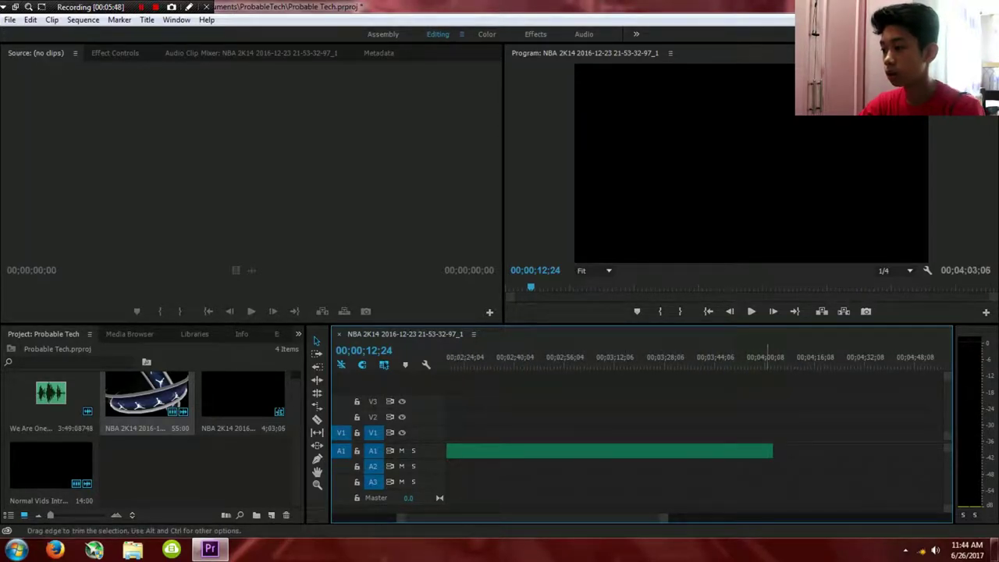
- Trim the end of the music clip on A1 to the end of the NBA 2K14 clip and return the playhead to 00;00;00;00
drag(773, 451, 593, 356)
drag(608, 451, 648, 451)
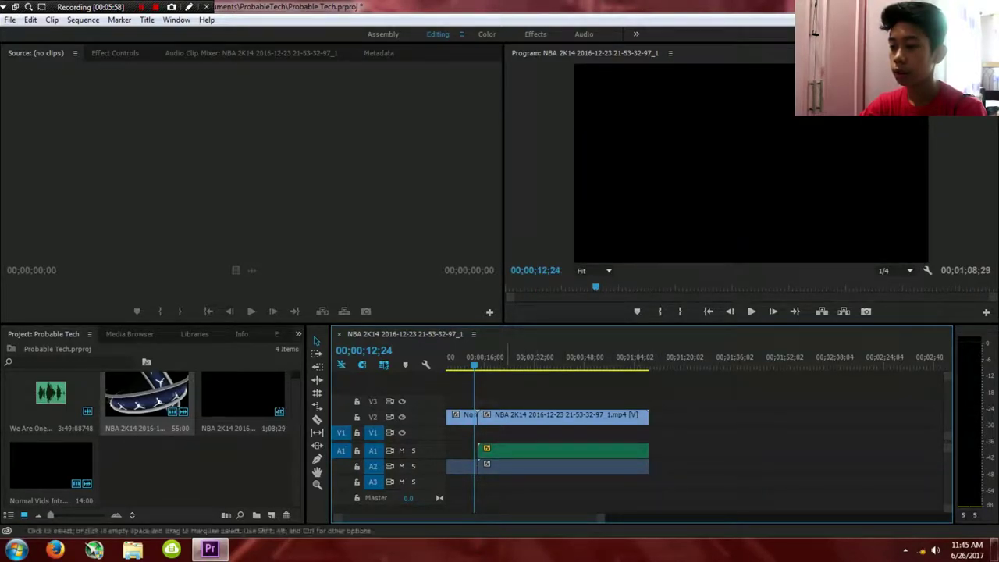
scroll(695, 437, up, 1)
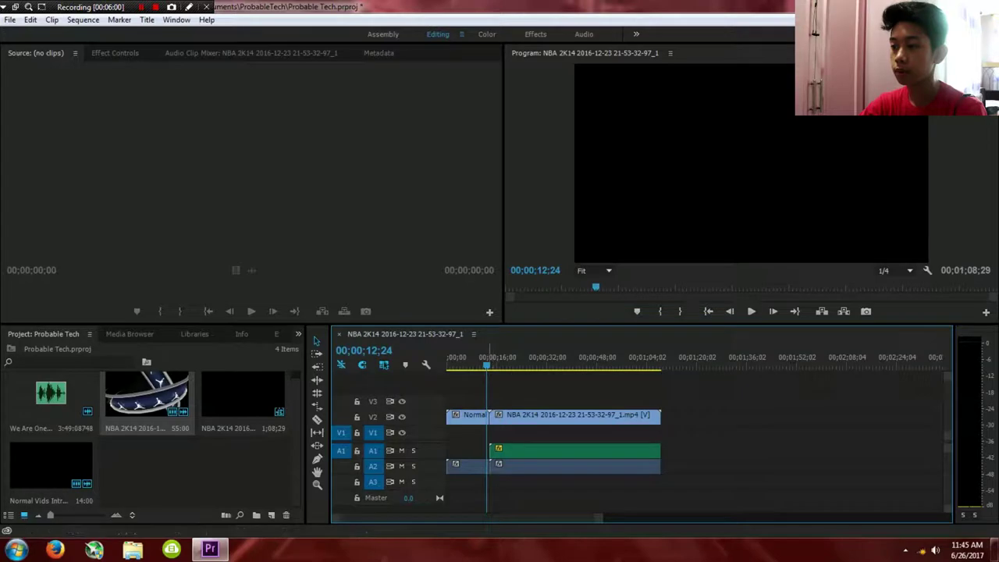
key(Home)
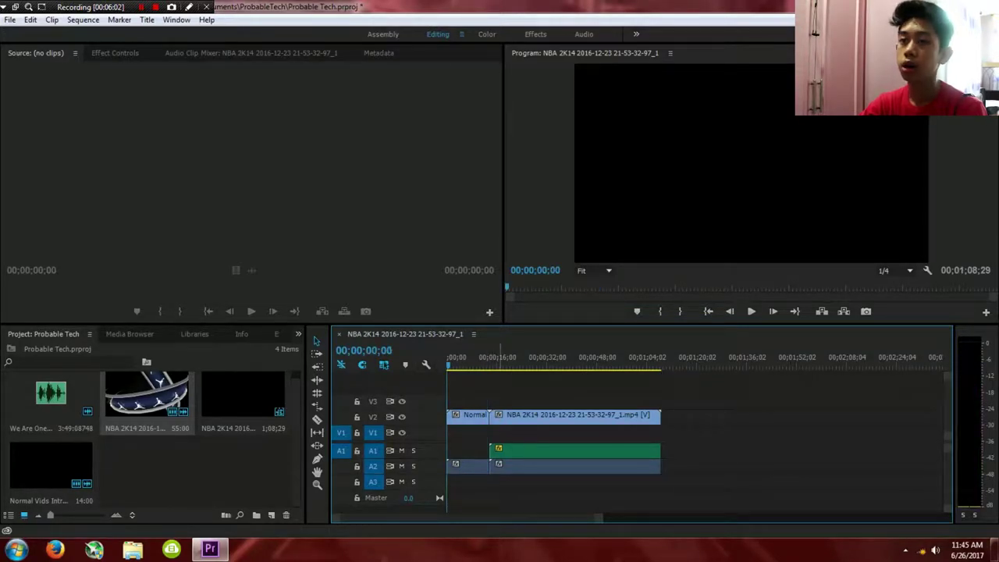
- Open the media export settings for the sequence and set the video frame rate to 60 fps instead of matching the source
click(10, 20)
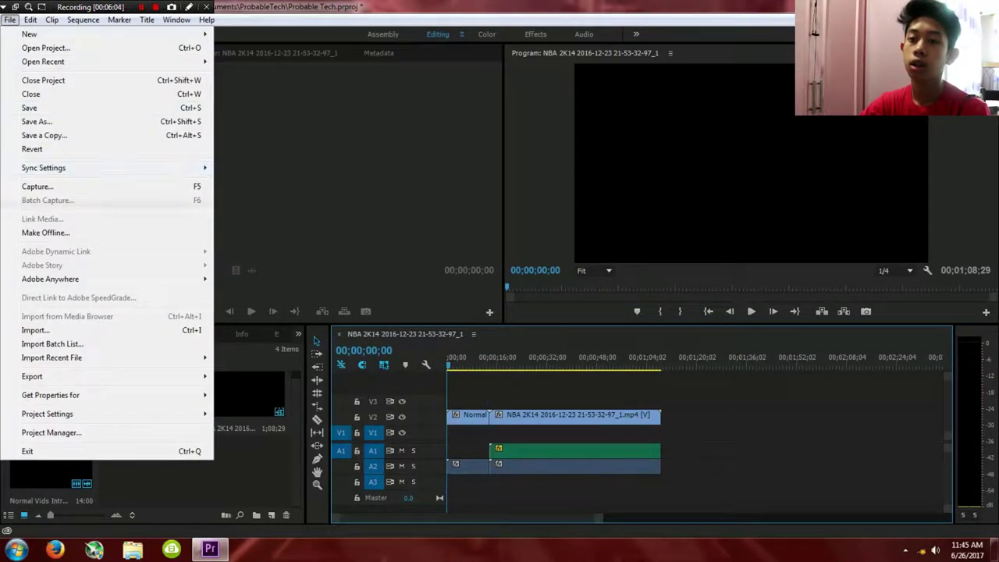
mouse_move(78, 376)
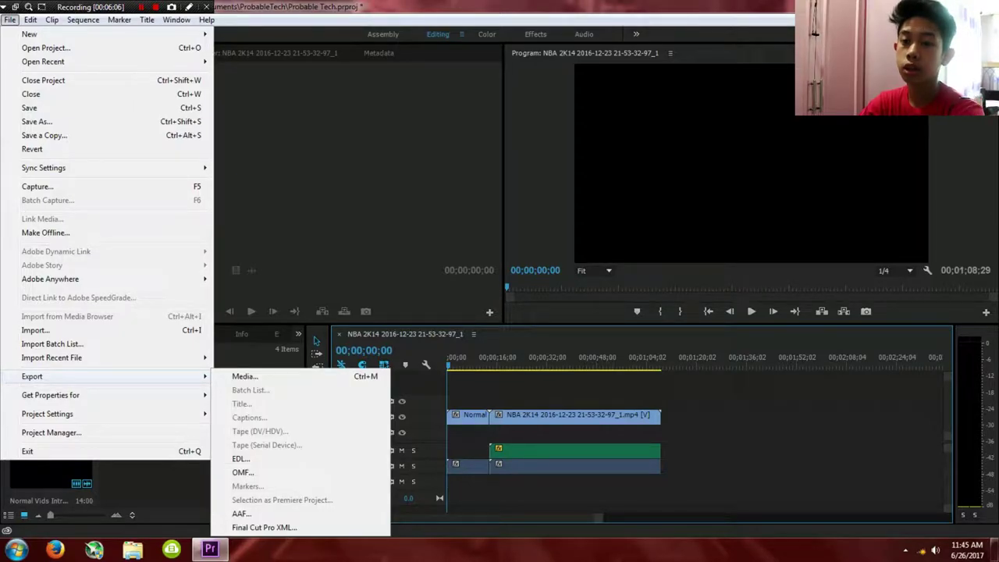
click(250, 376)
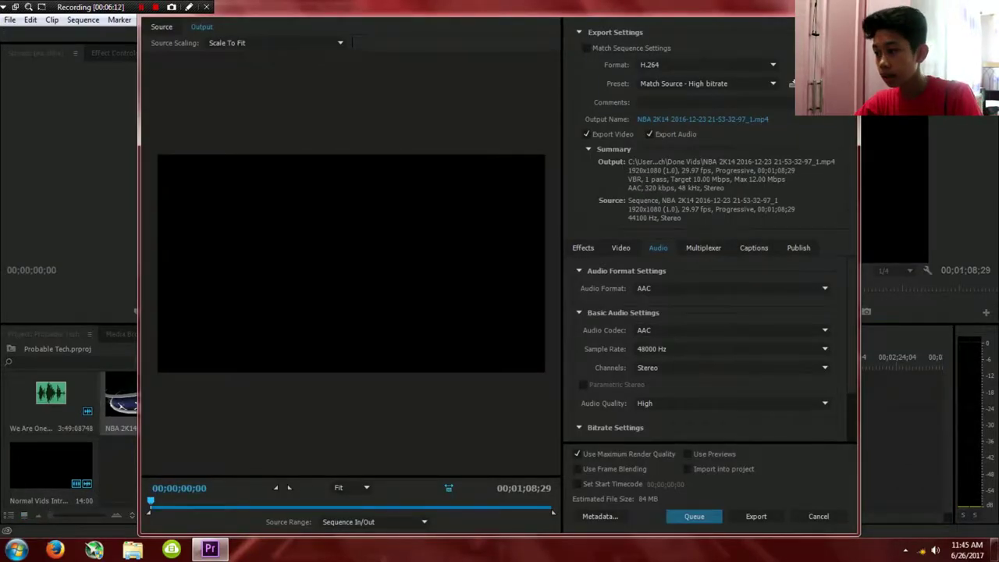
click(621, 248)
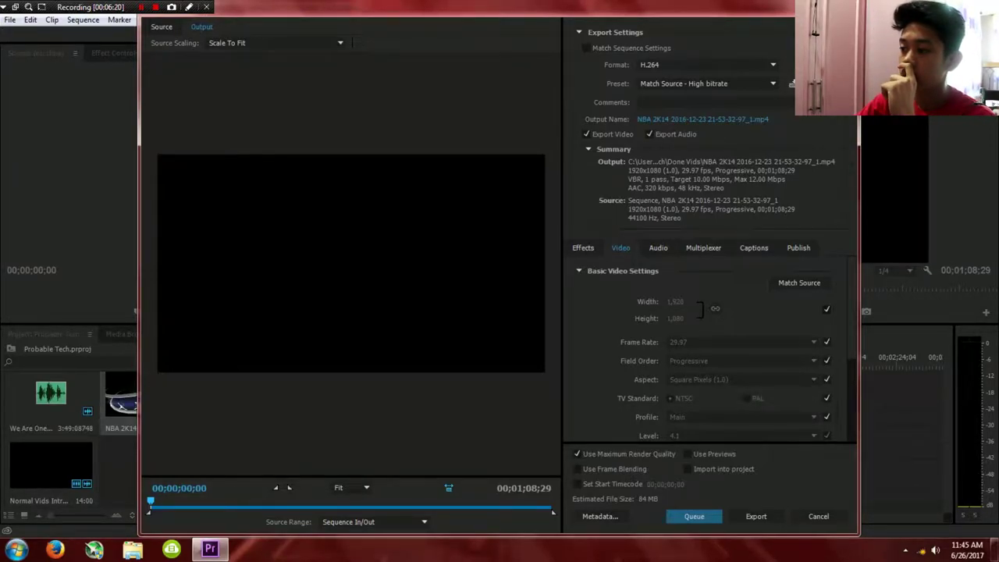
click(827, 342)
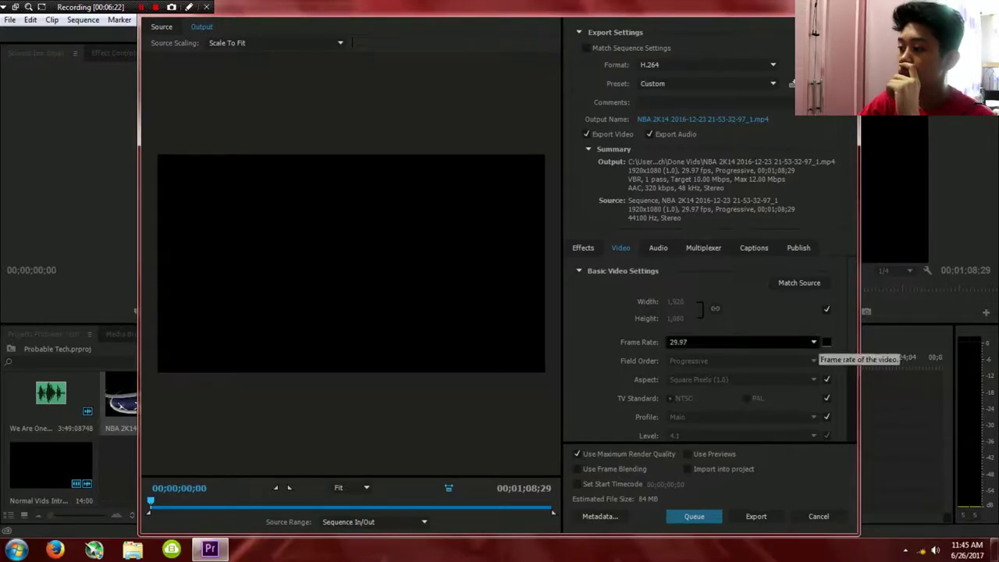
click(814, 342)
click(692, 507)
- Set the export's maximum bitrate to 14 Mbps and cancel the export
scroll(702, 264, down, 3)
scroll(703, 262, down, 4)
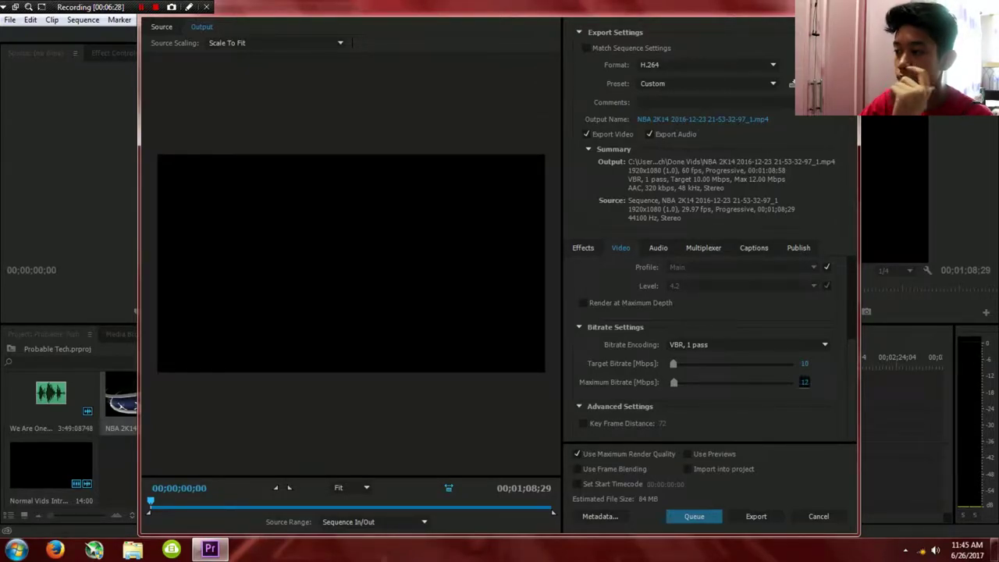
click(805, 382)
text(14)
key(Return)
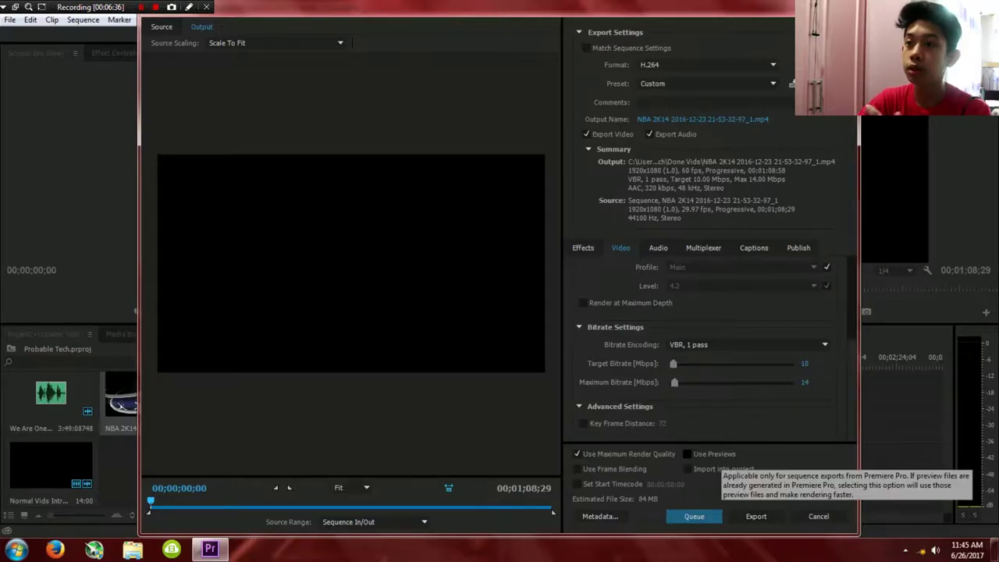
click(819, 516)
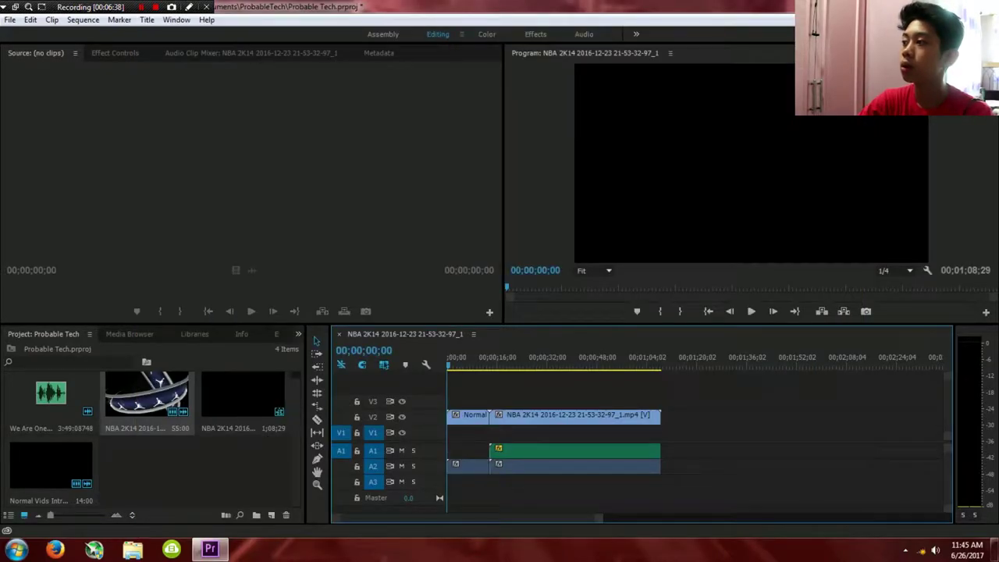
- Exit Premiere Pro without saving the project and open the ProbableTech folder in the Documents library
click(983, 6)
click(506, 285)
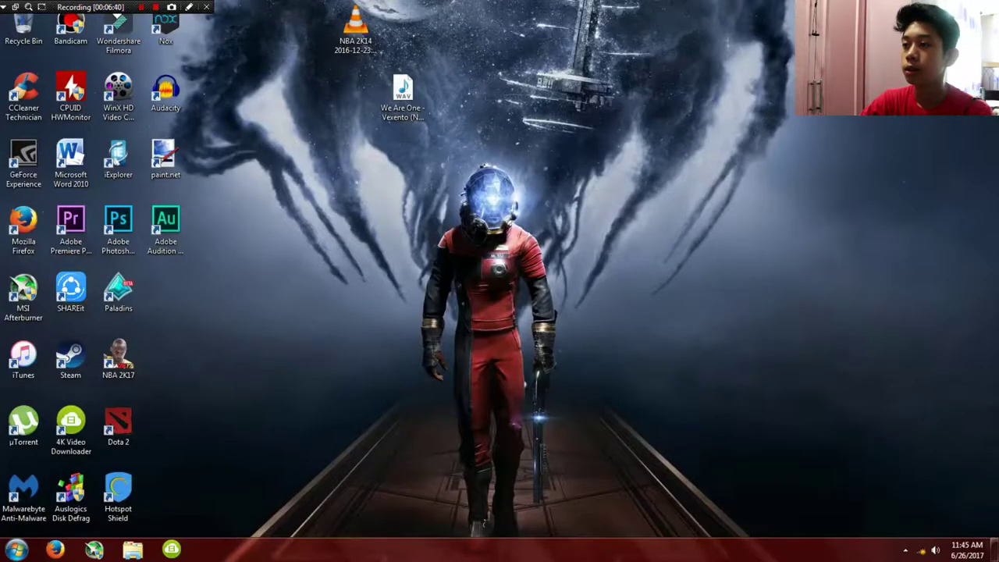
key(super+e)
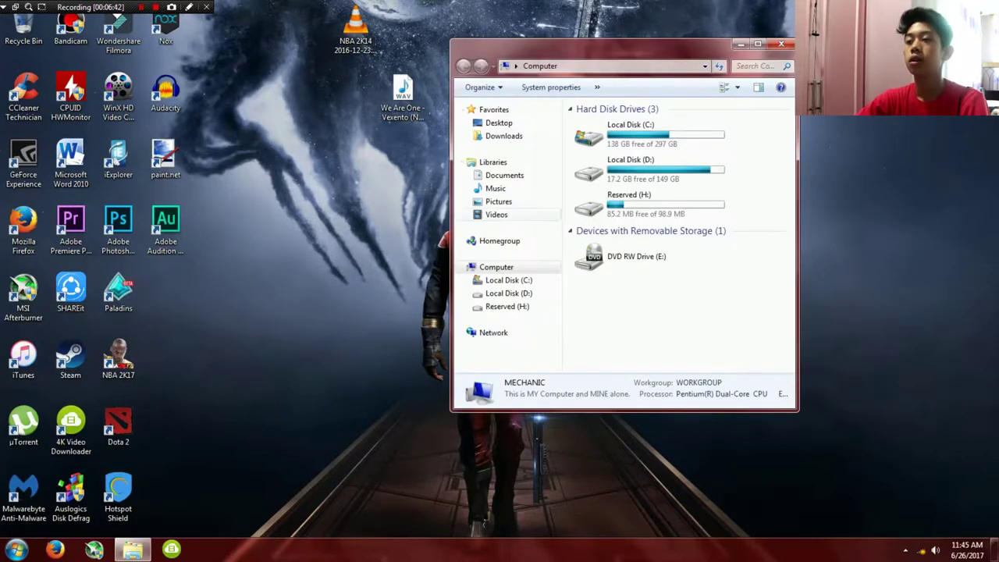
click(504, 175)
double_click(610, 158)
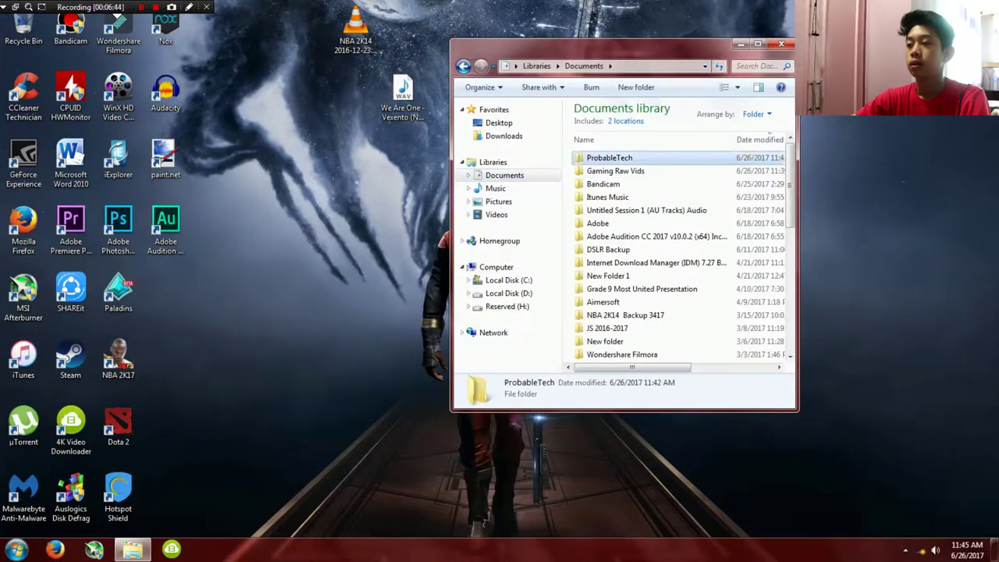
- Delete the We Are One WAV file from the desktop and move the NBA 2K14 video into a folder on Local Disk (C:)
drag(403, 95, 25, 27)
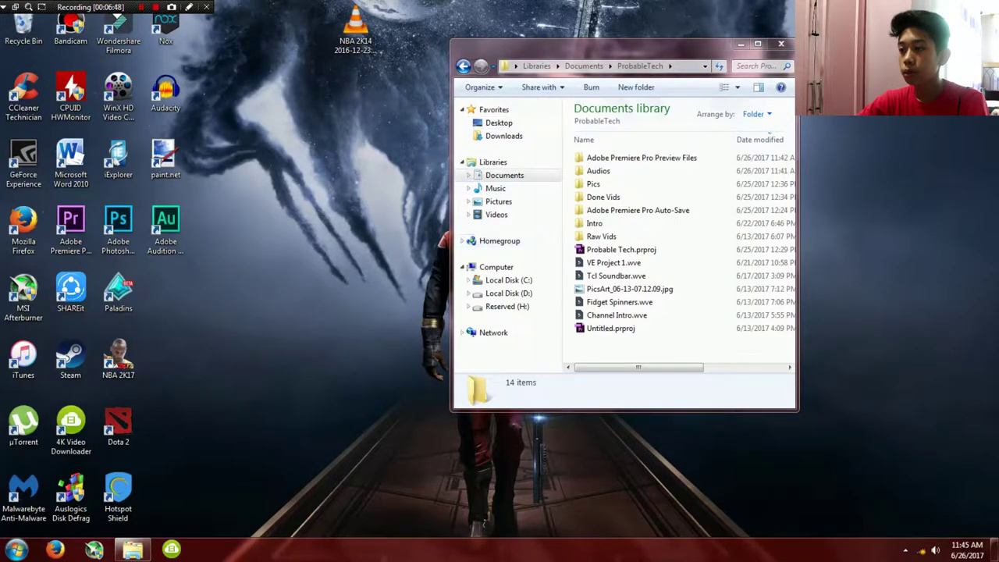
click(508, 279)
double_click(601, 149)
click(603, 147)
double_click(601, 139)
drag(349, 29, 639, 376)
click(781, 44)
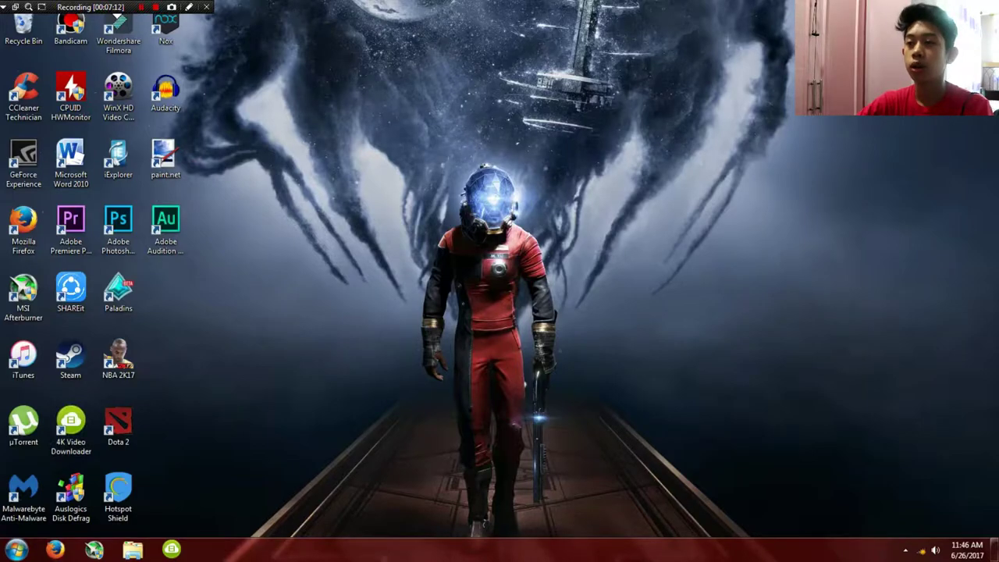
- Switch to Firefox and try to load youtube.com
click(55, 549)
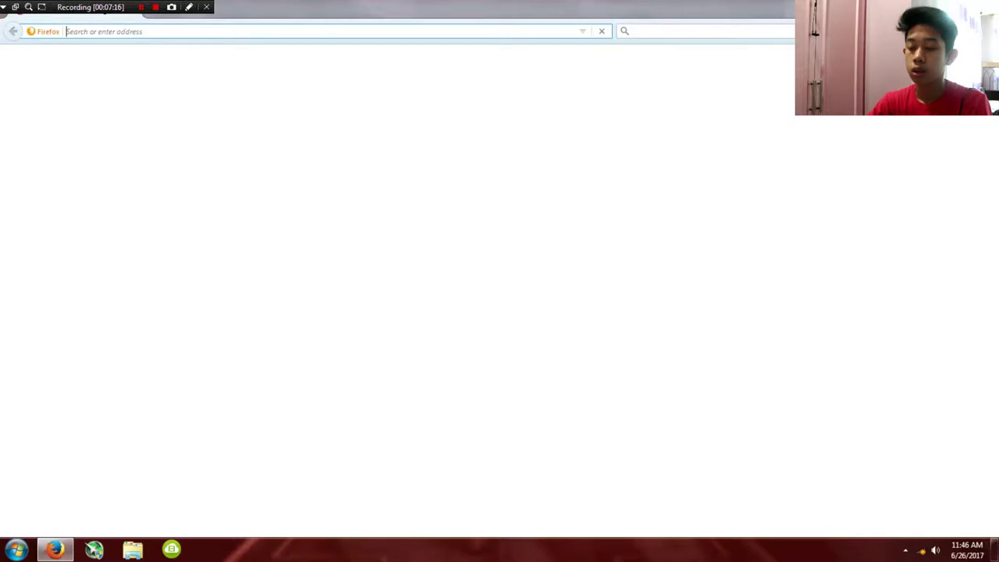
text(yout)
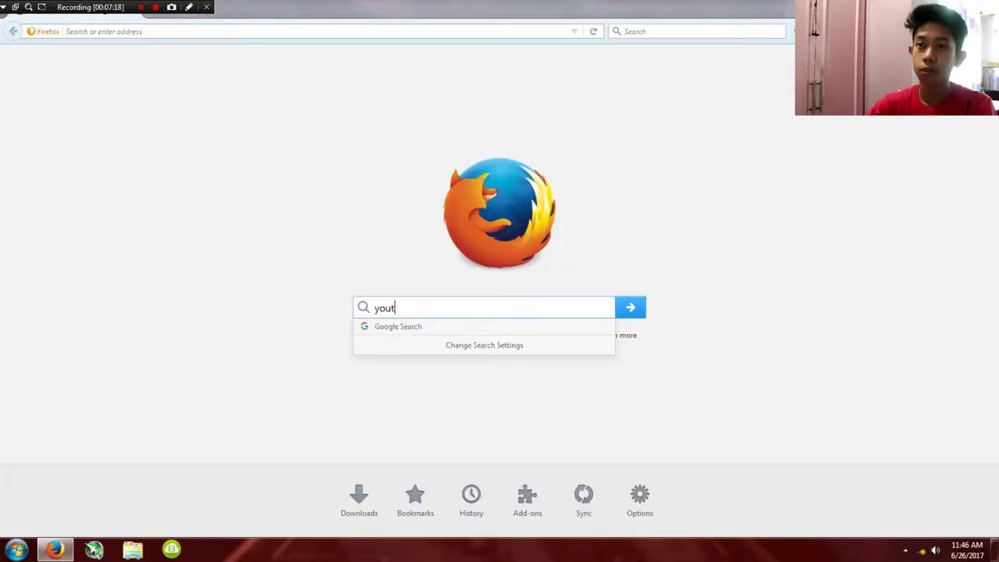
click(125, 31)
text(youtube.com)
key(Return)
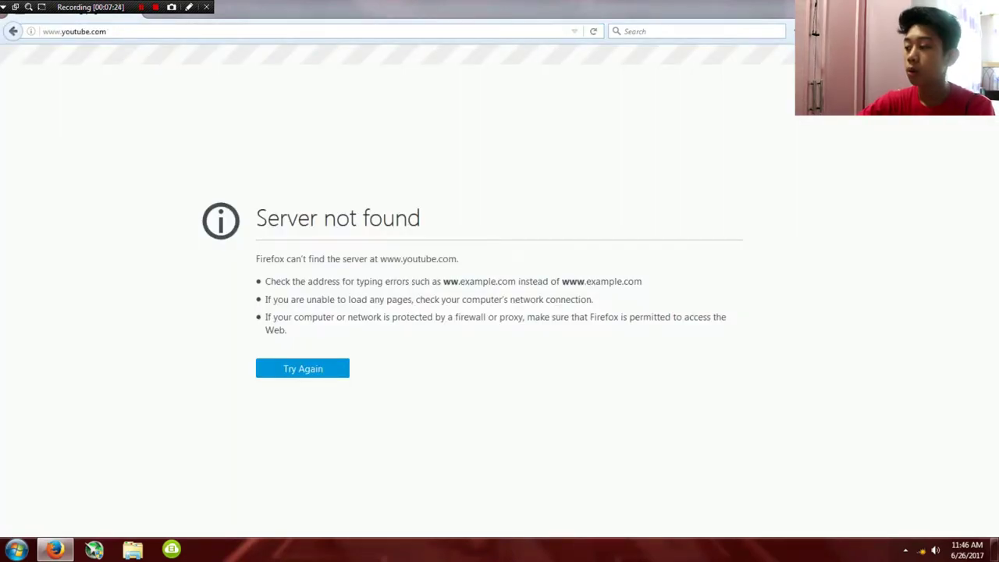
- Connect the computer to the second listed wireless network and reload youtube.com
click(922, 550)
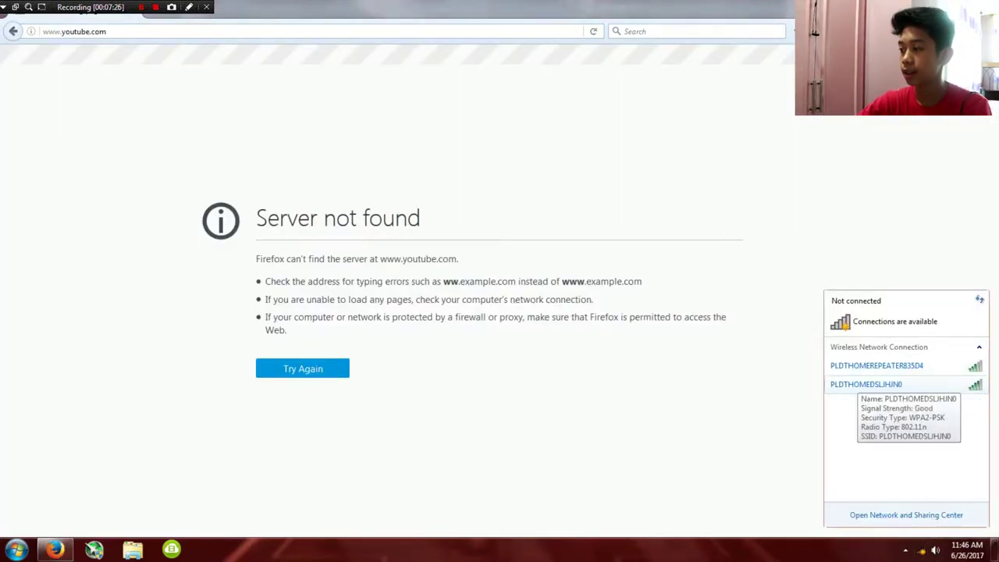
right_click(867, 384)
click(891, 396)
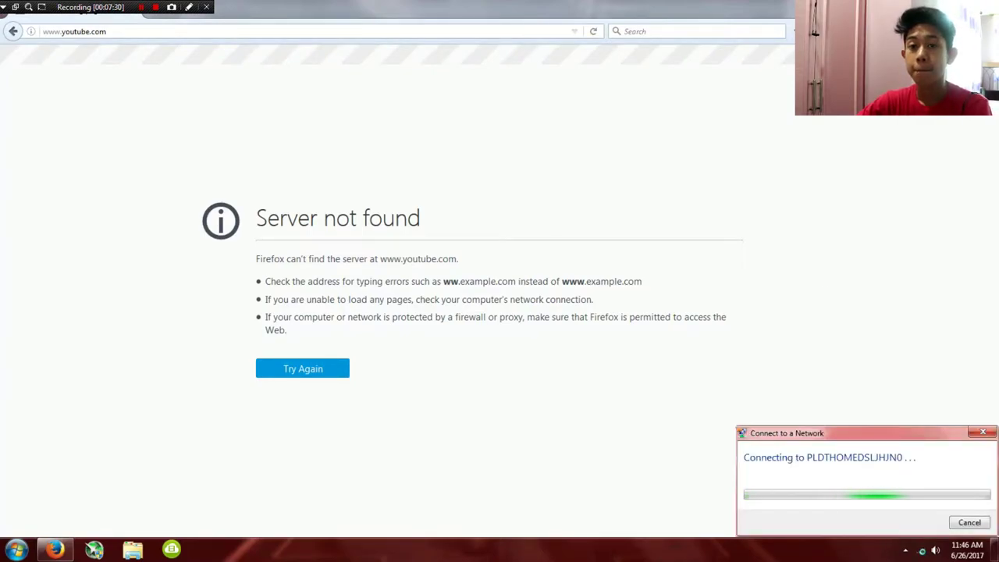
click(138, 31)
click(138, 31)
key(Return)
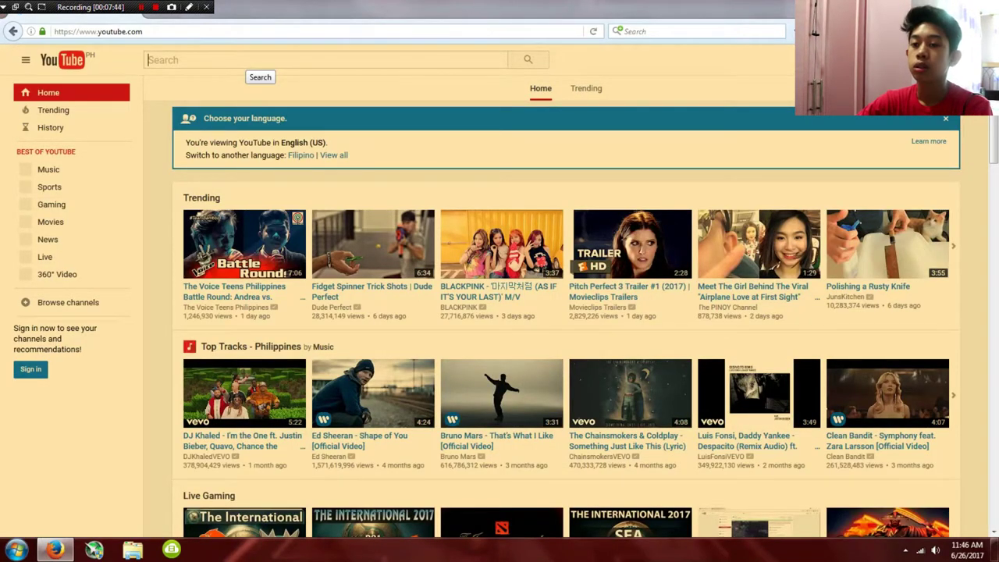
- Search YouTube for "audio library" and open the Audio Library – No Copyright Music channel
text(audio)
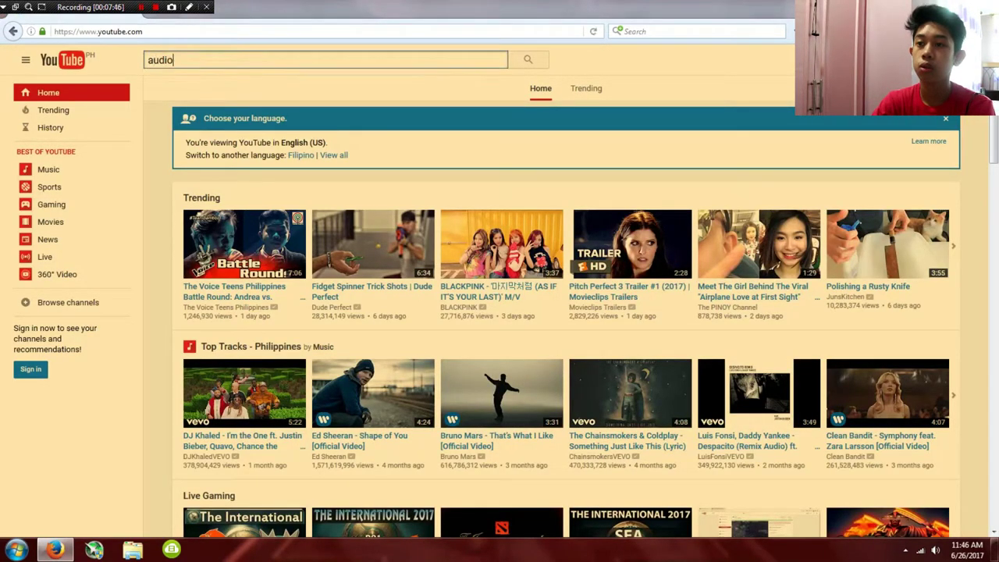
text( library)
key(Return)
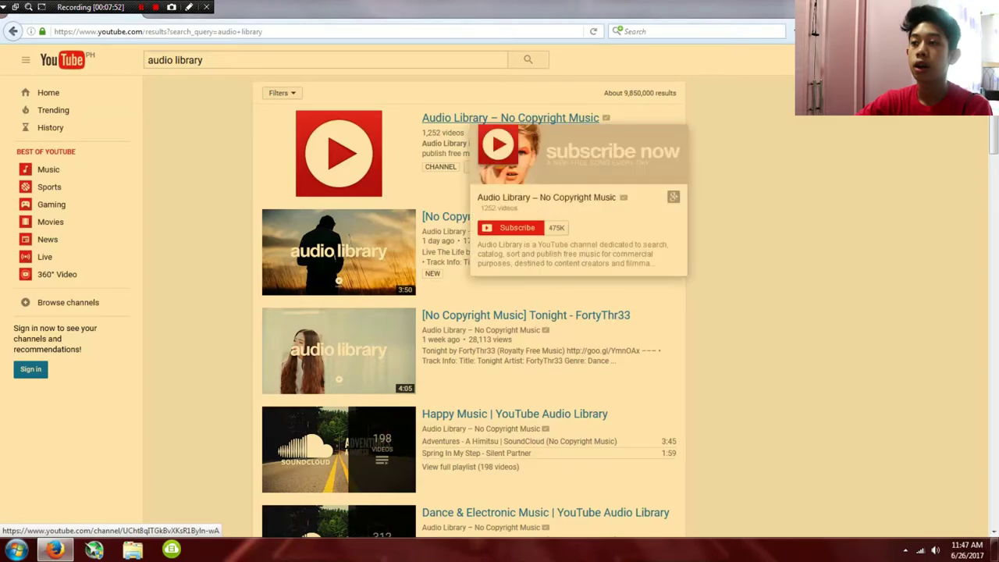
click(467, 118)
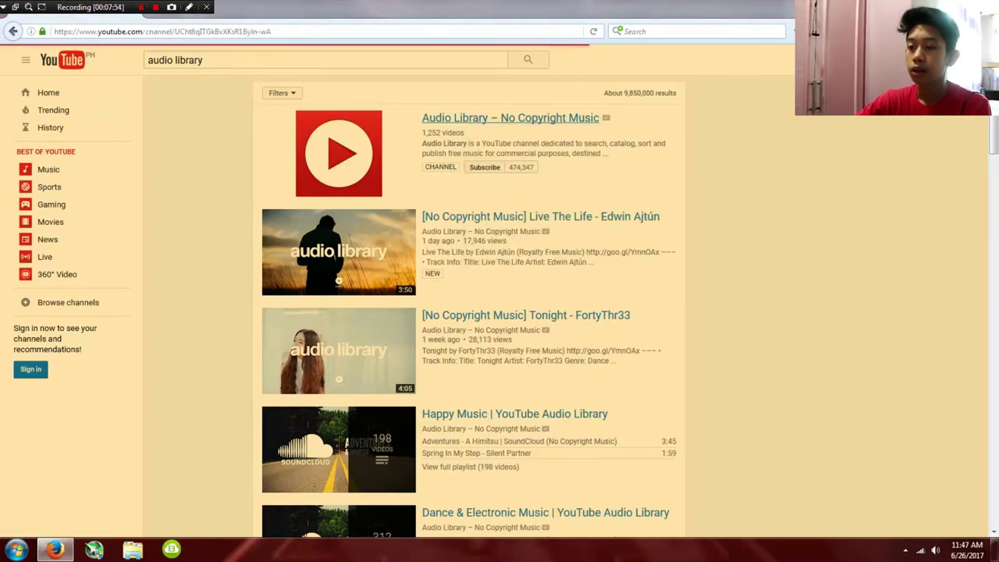
- Look through the channel's popular uploads, playlists and channel description, and close Firefox
scroll(500, 312, down, 5)
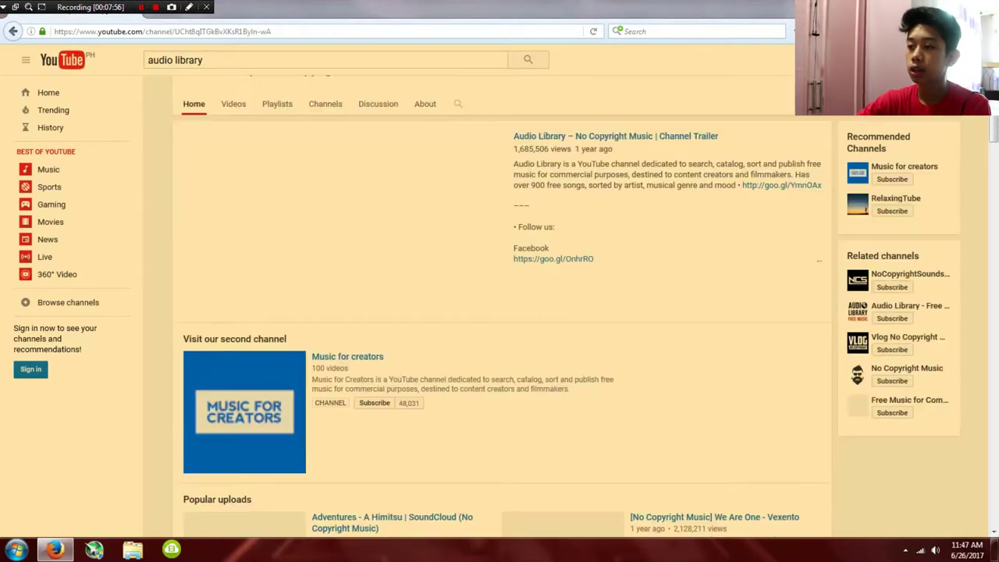
scroll(499, 312, down, 3)
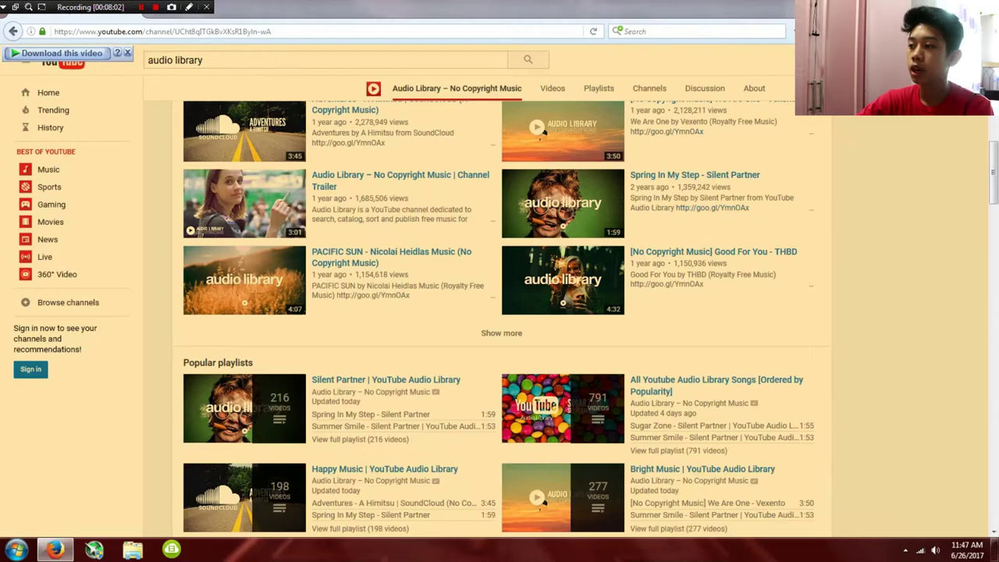
scroll(781, 265, up, 8)
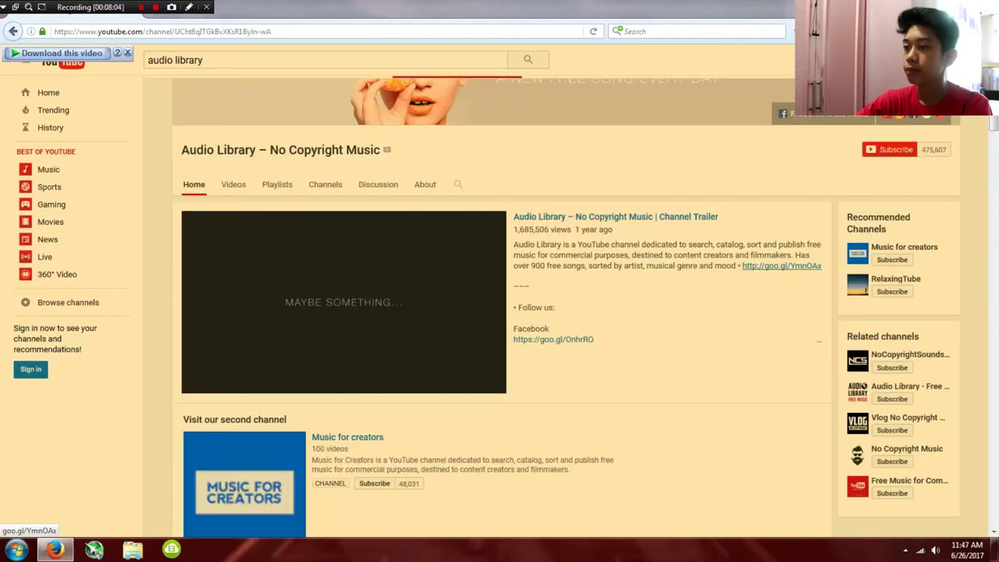
scroll(781, 265, up, 1)
key(alt+F4)
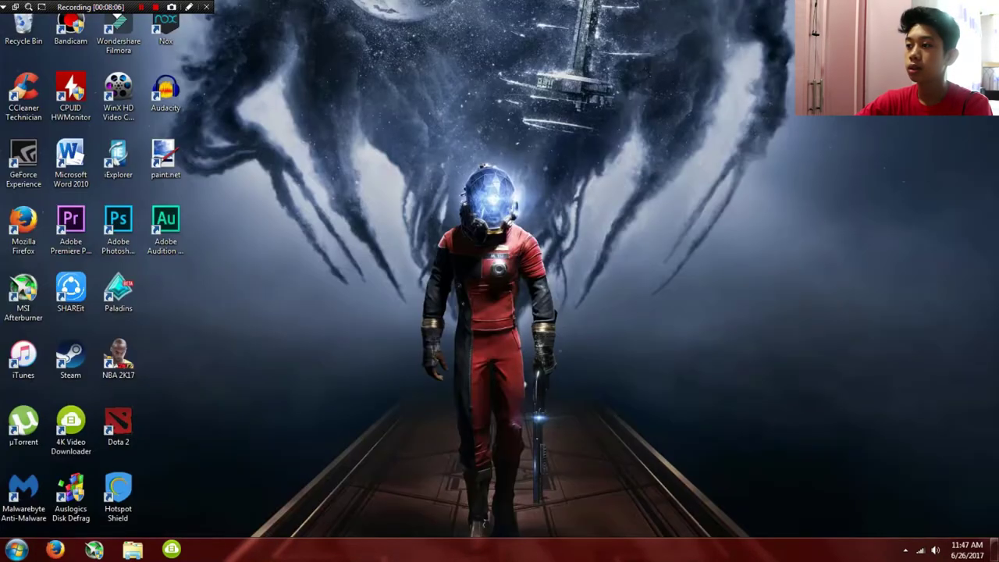